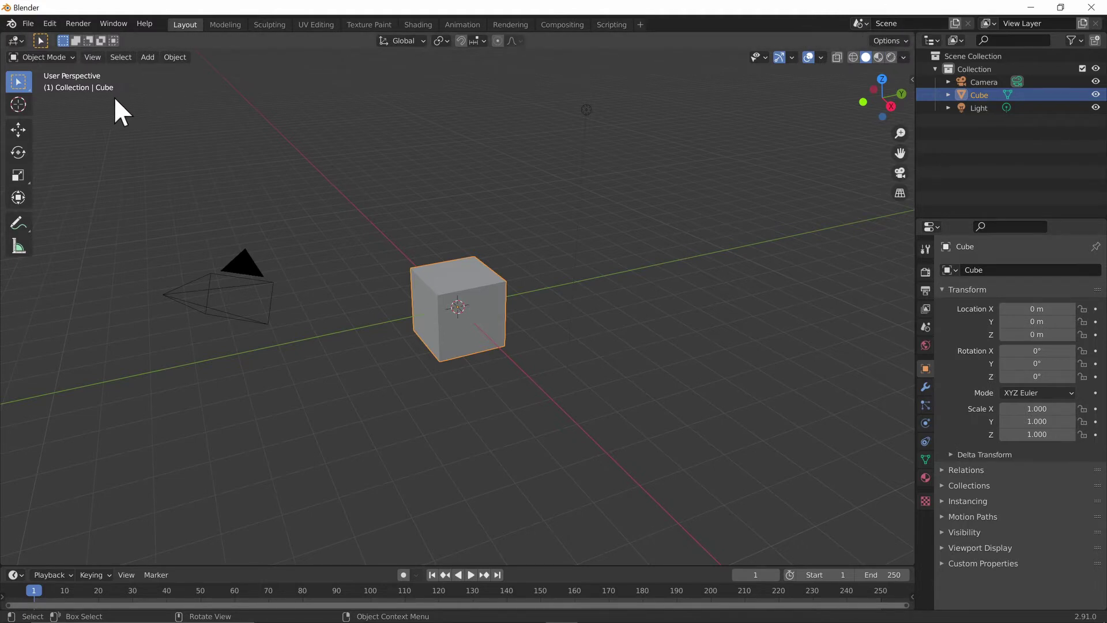
Open Blender Preferences from the Edit menu and drag the window to the screen centre
click(29, 21)
mouse_move(52, 22)
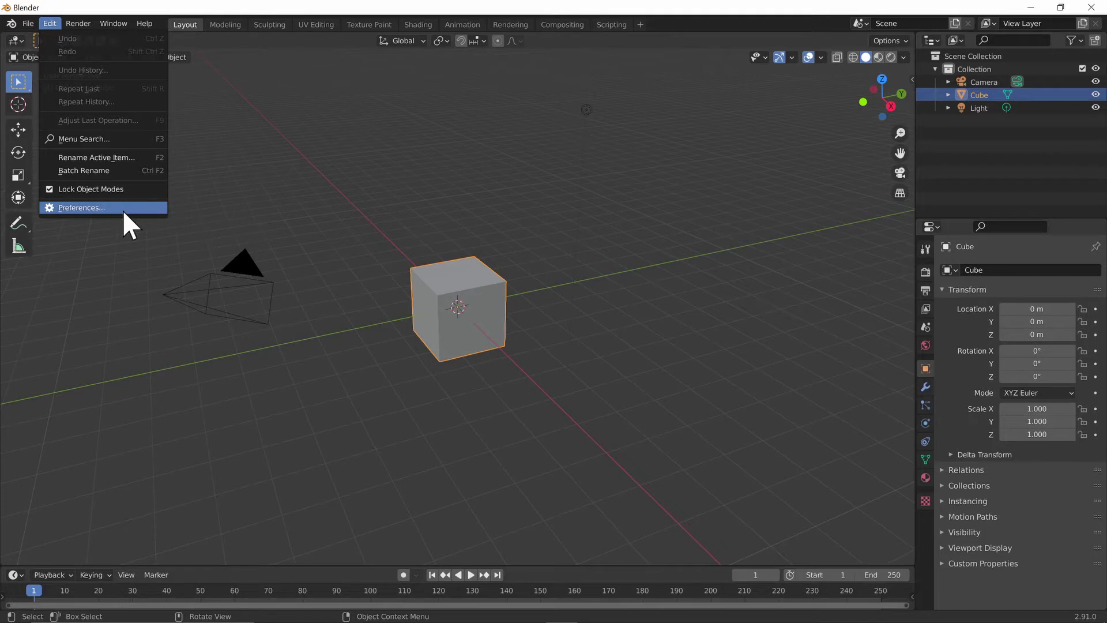
click(81, 208)
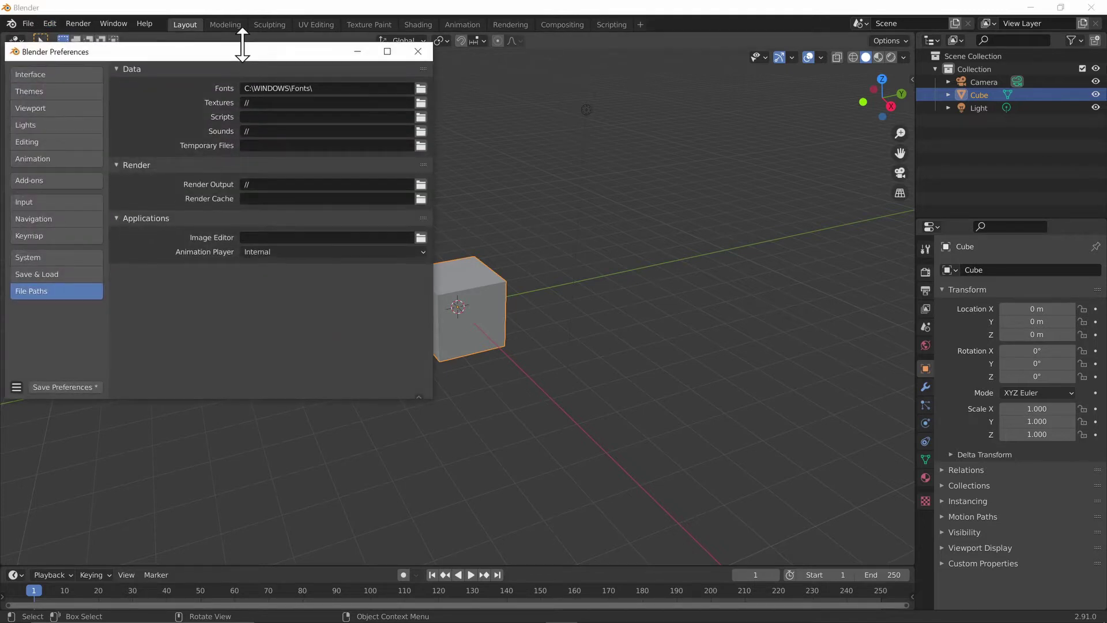
drag(254, 52, 538, 138)
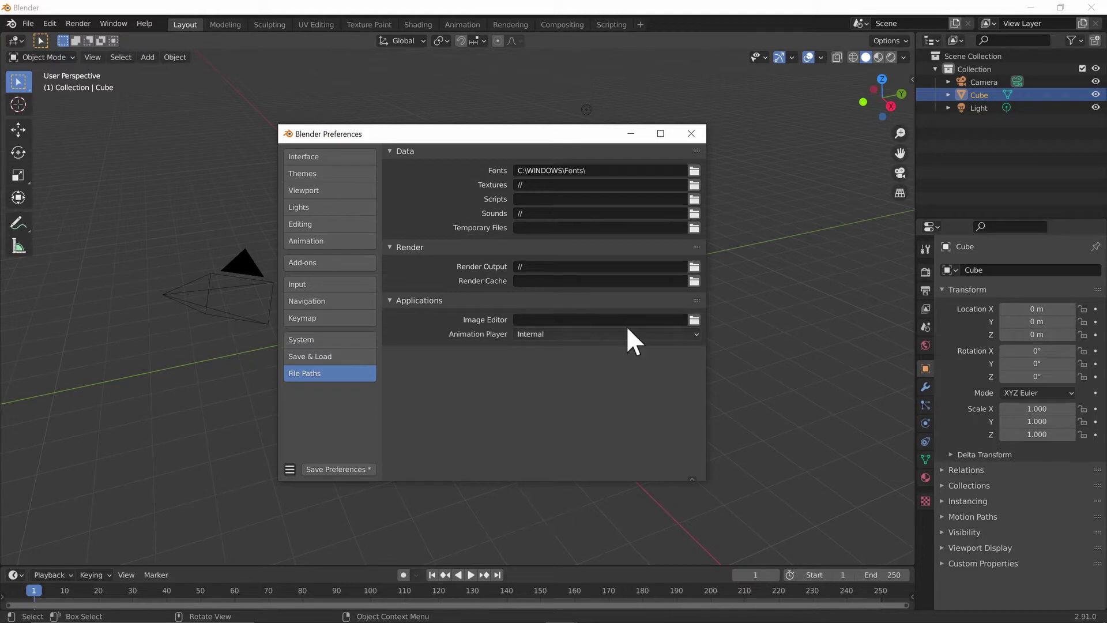
In Interface settings, set Resolution Scale to 1.30, then drag it down to 0.62
click(309, 158)
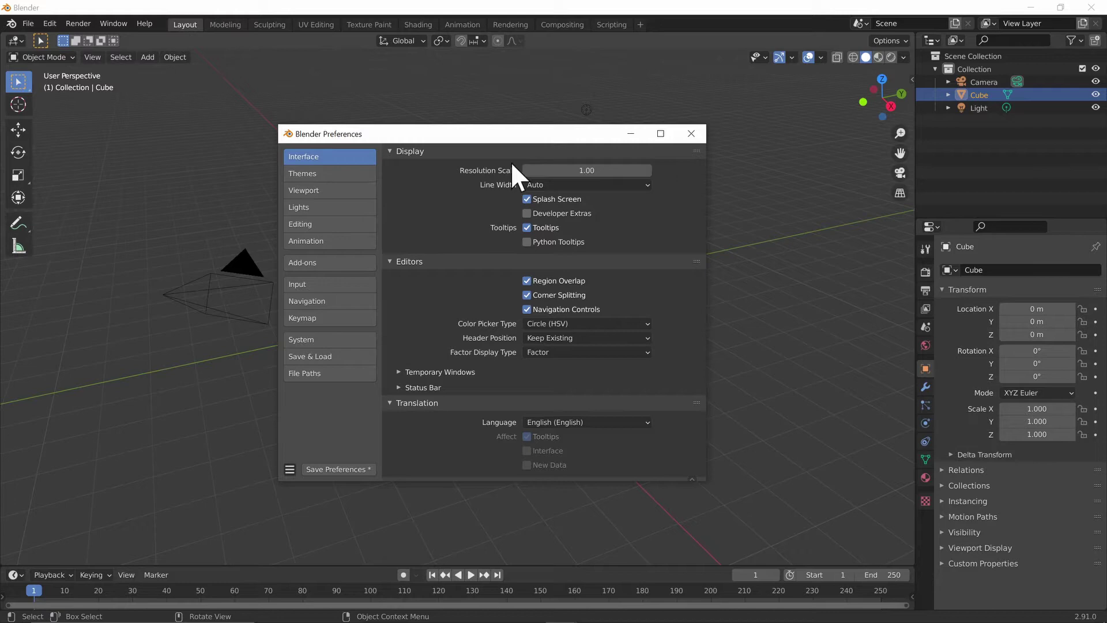
click(576, 170)
text(1.0)
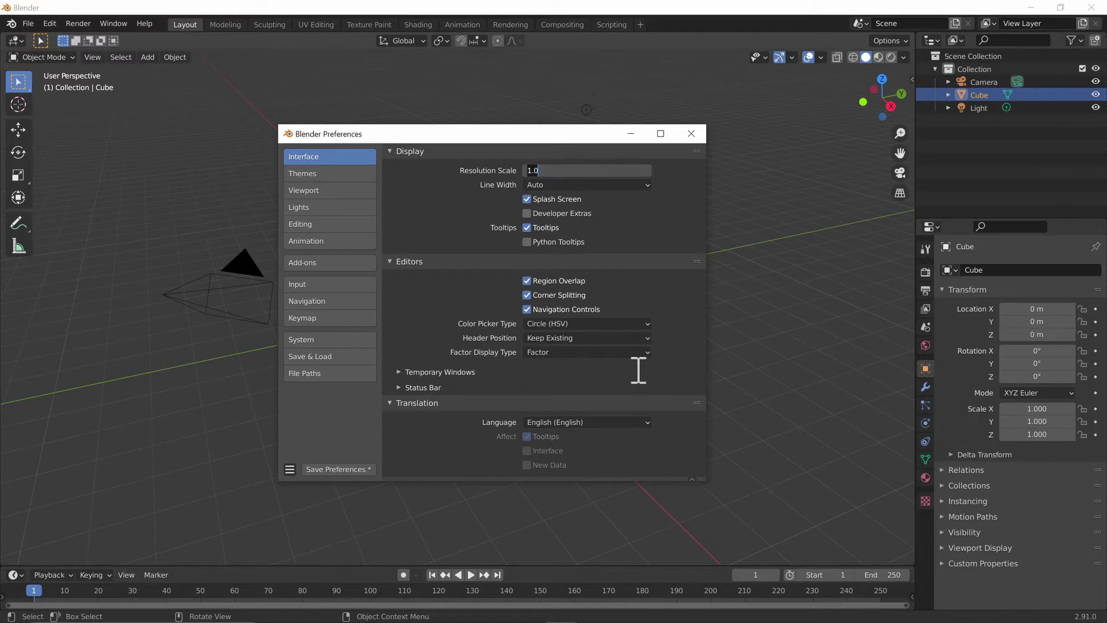
key(BackSpace)
text(3)
key(Return)
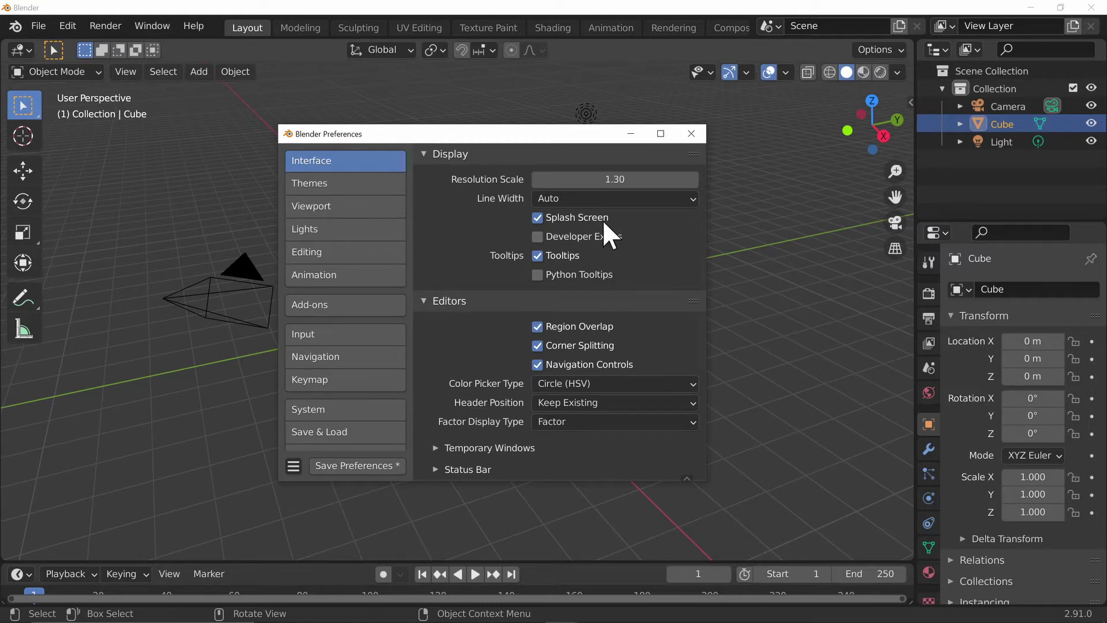
mouse_move(629, 181)
mouse_down()
mouse_move(576, 181)
mouse_move(630, 183)
mouse_up()
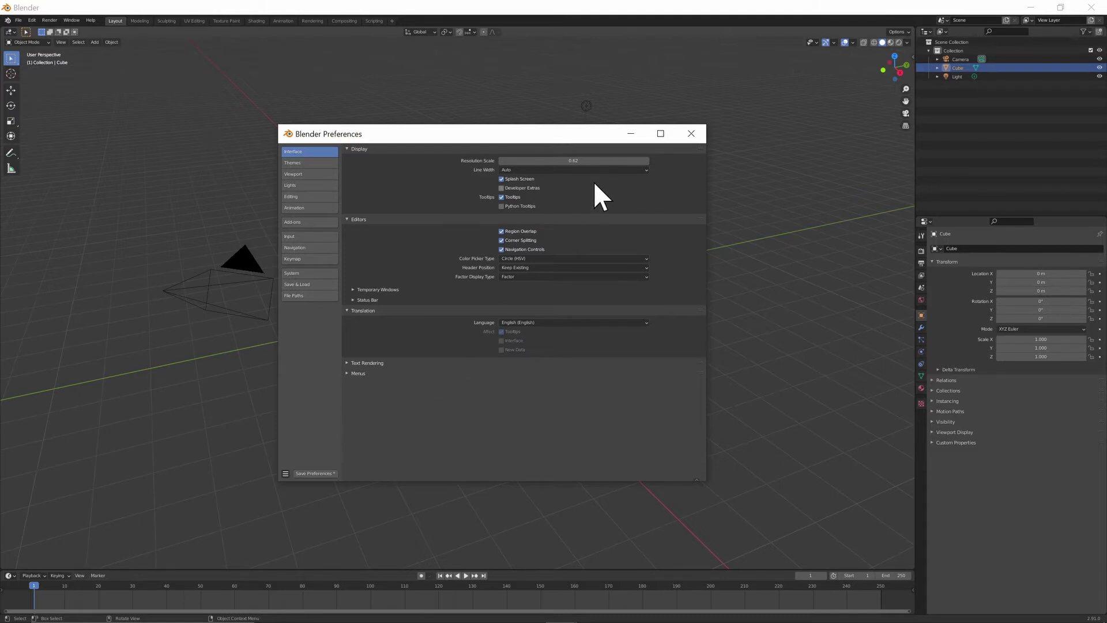
Enter 1.3 in the Resolution Scale field to enlarge the interface again
click(573, 160)
text(1.3)
key(Return)
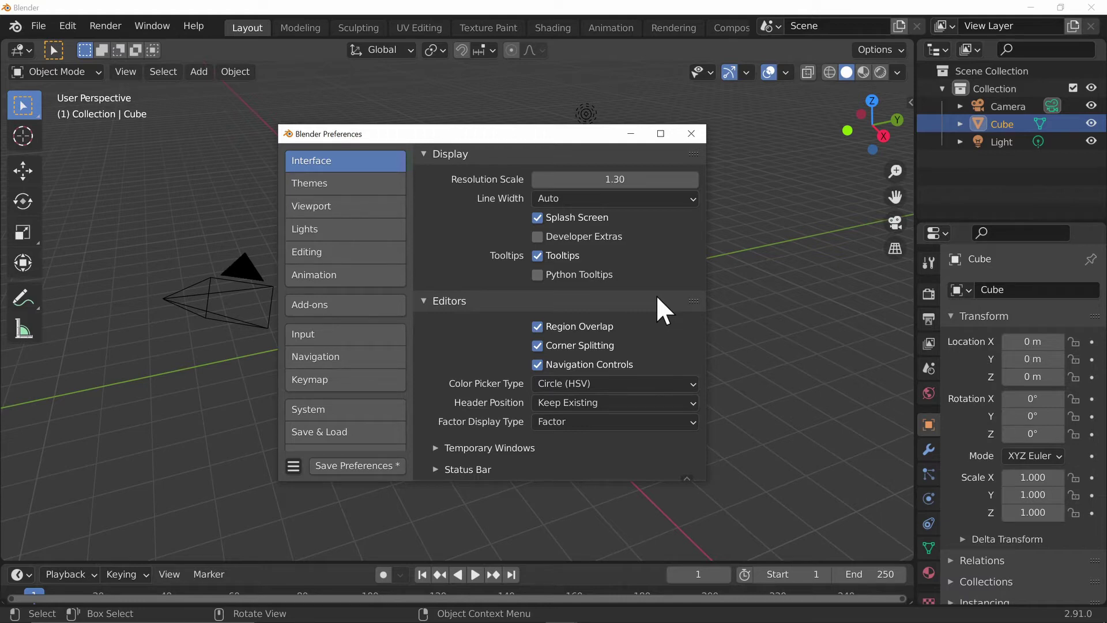
Apply the Blender Dark theme preset under Themes, then show the Viewport category
click(357, 177)
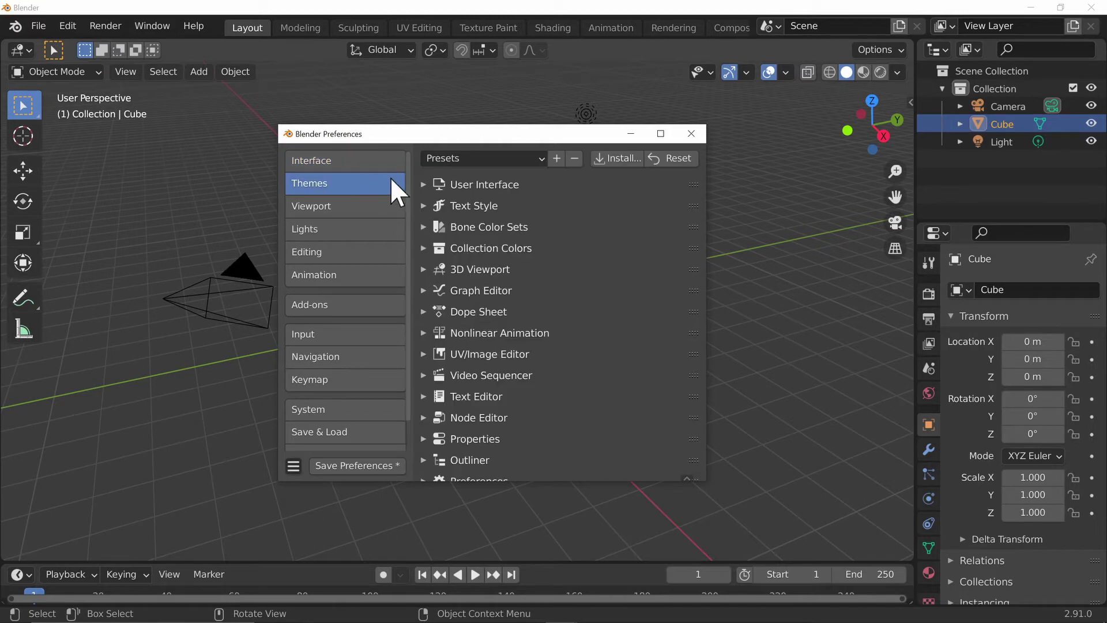
click(531, 159)
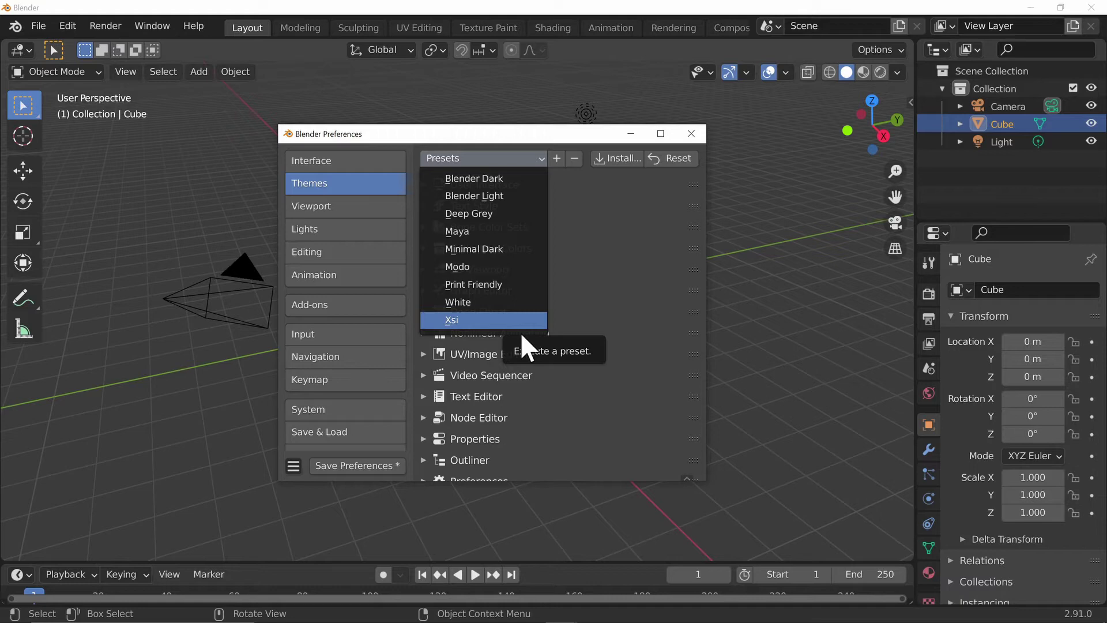
click(515, 177)
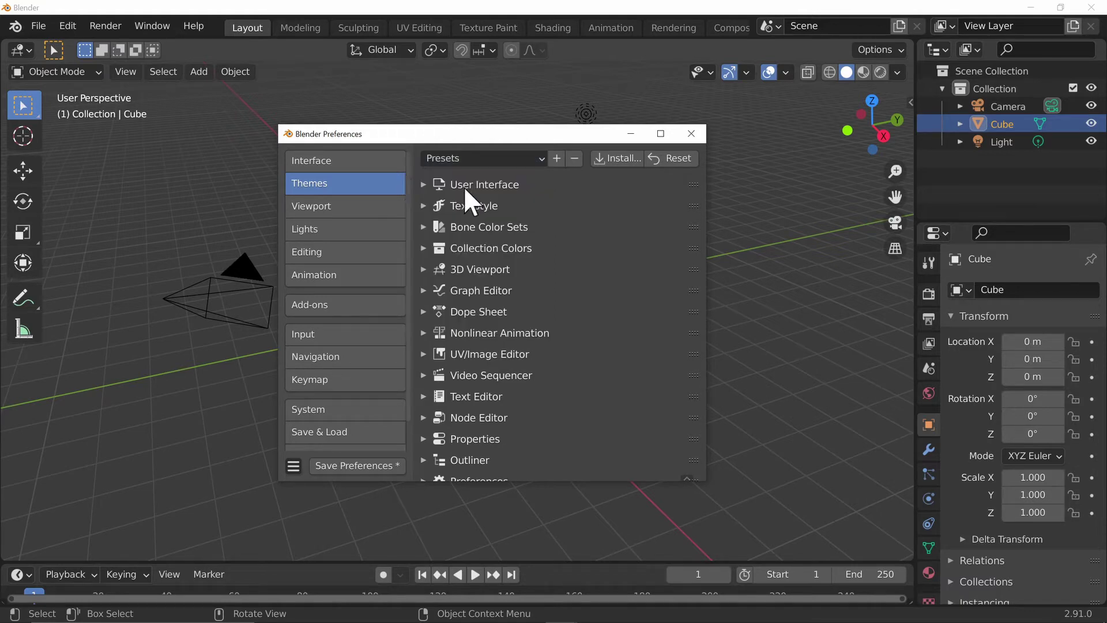
click(325, 203)
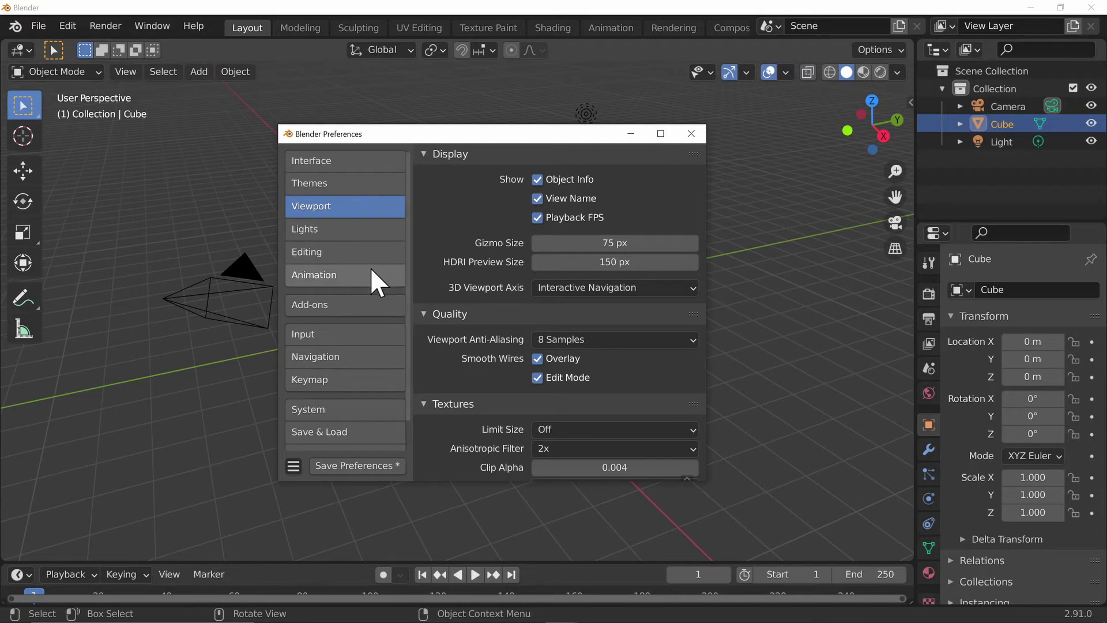
Maximize Preferences to browse the Add-ons list, then restore the window to its smaller size
click(363, 306)
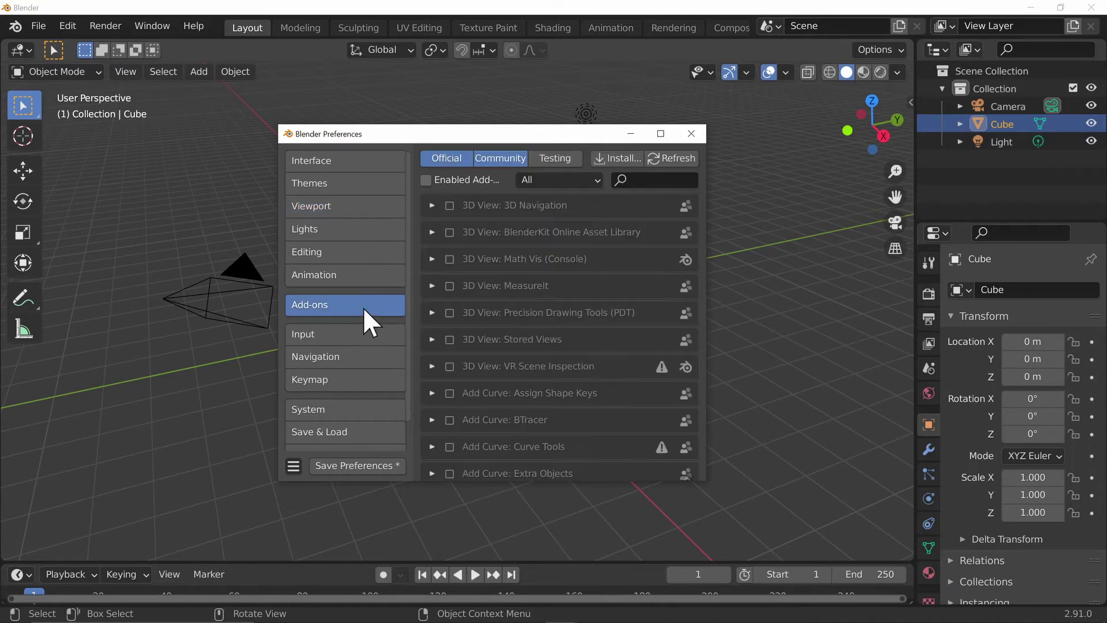
click(661, 133)
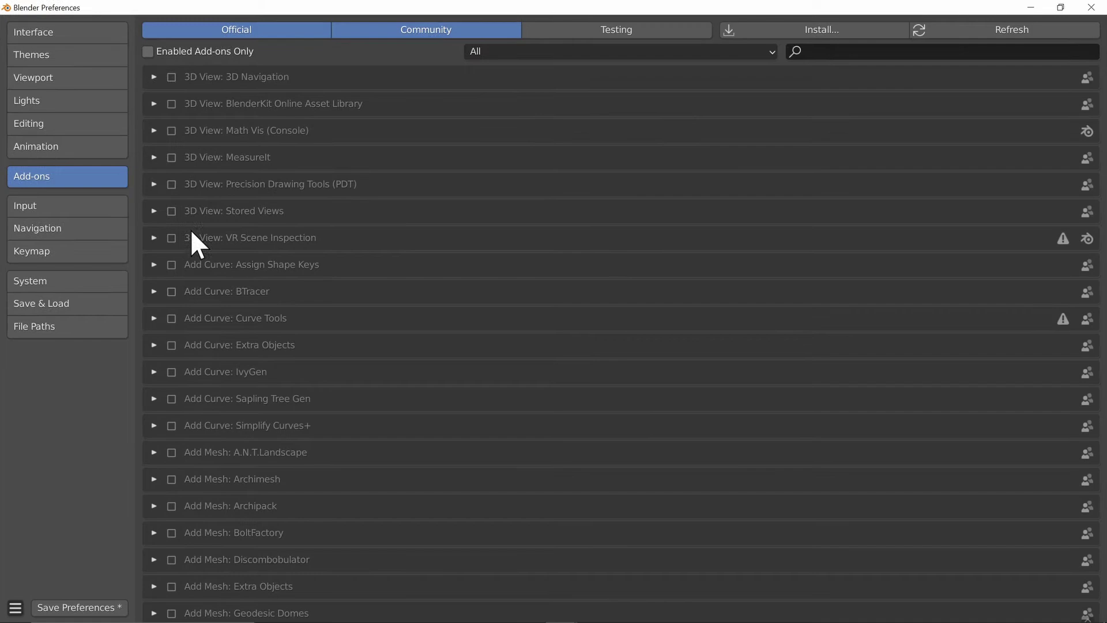
scroll(598, 222, down, 20)
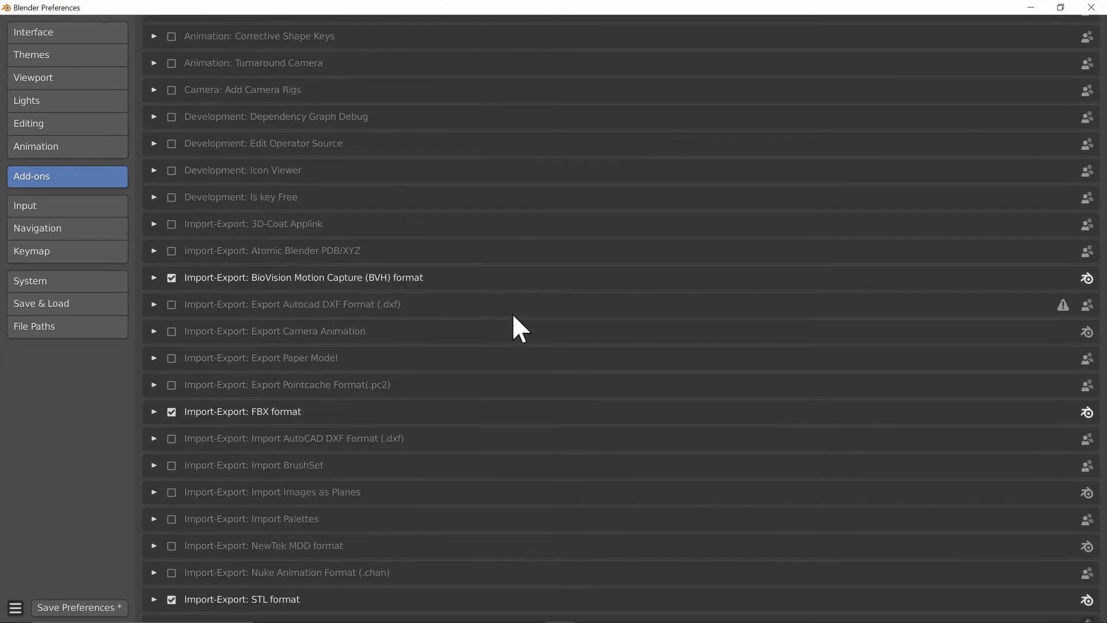
scroll(513, 316, down, 15)
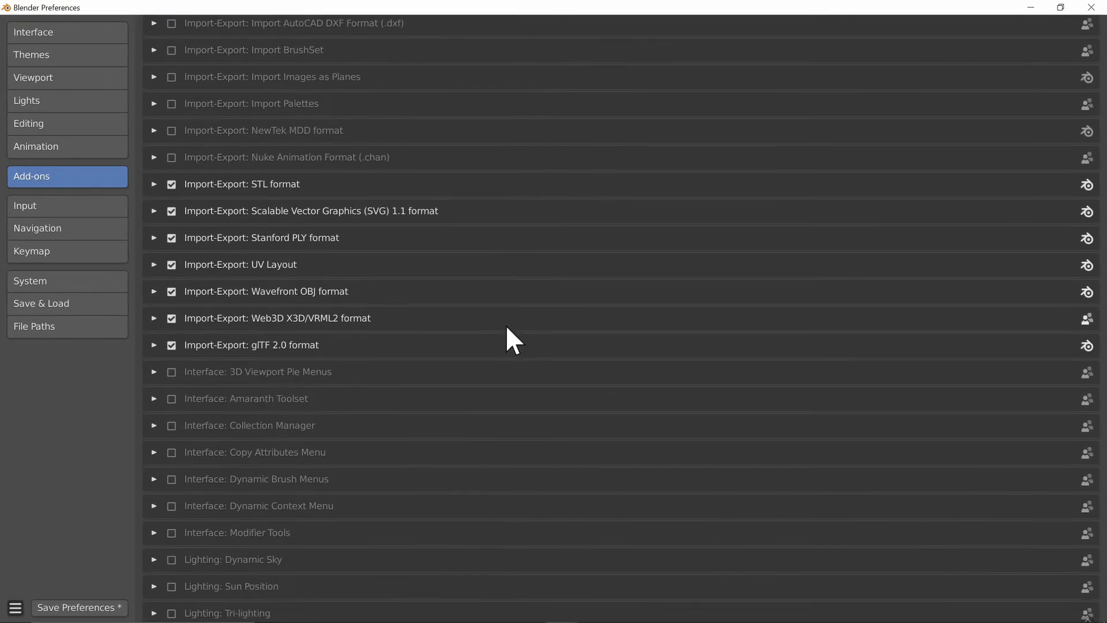
scroll(507, 326, down, 8)
scroll(505, 323, up, 12)
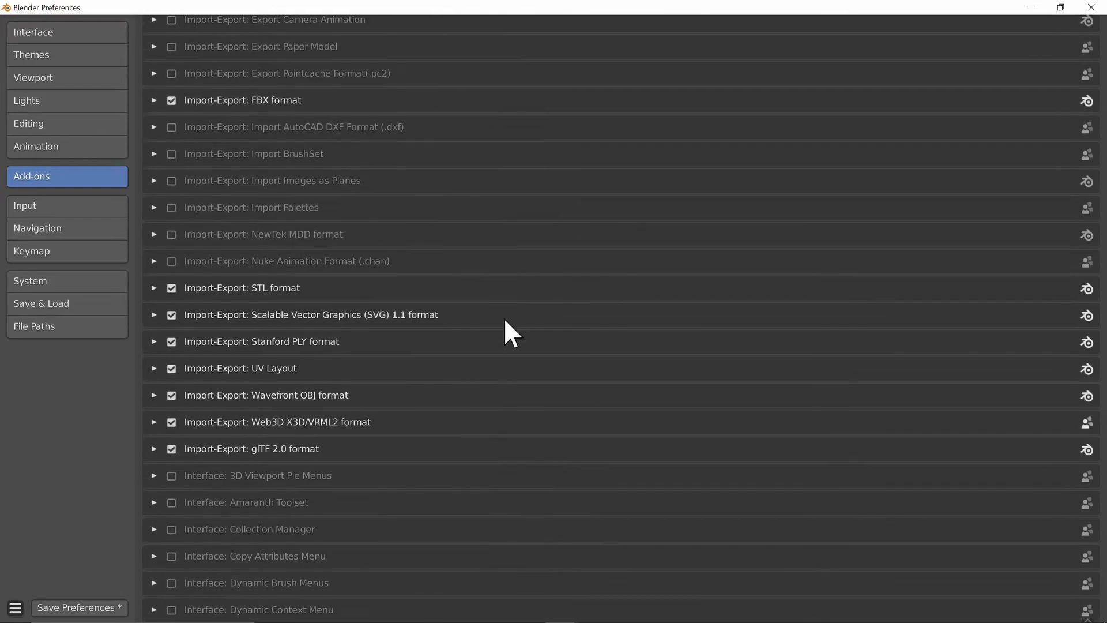
scroll(506, 321, up, 15)
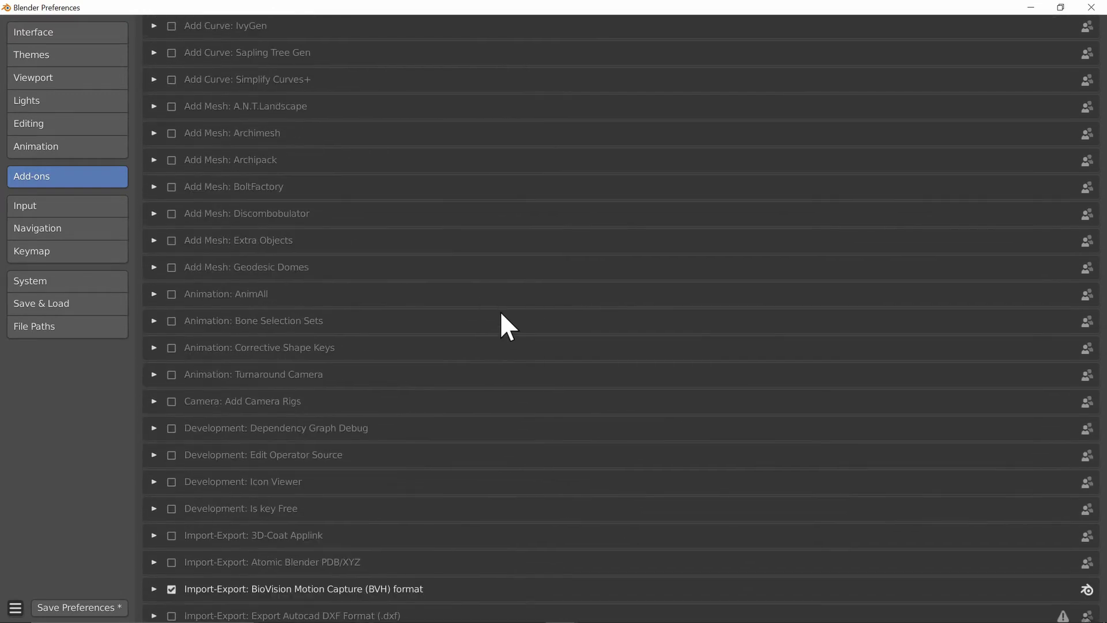
scroll(501, 307, up, 10)
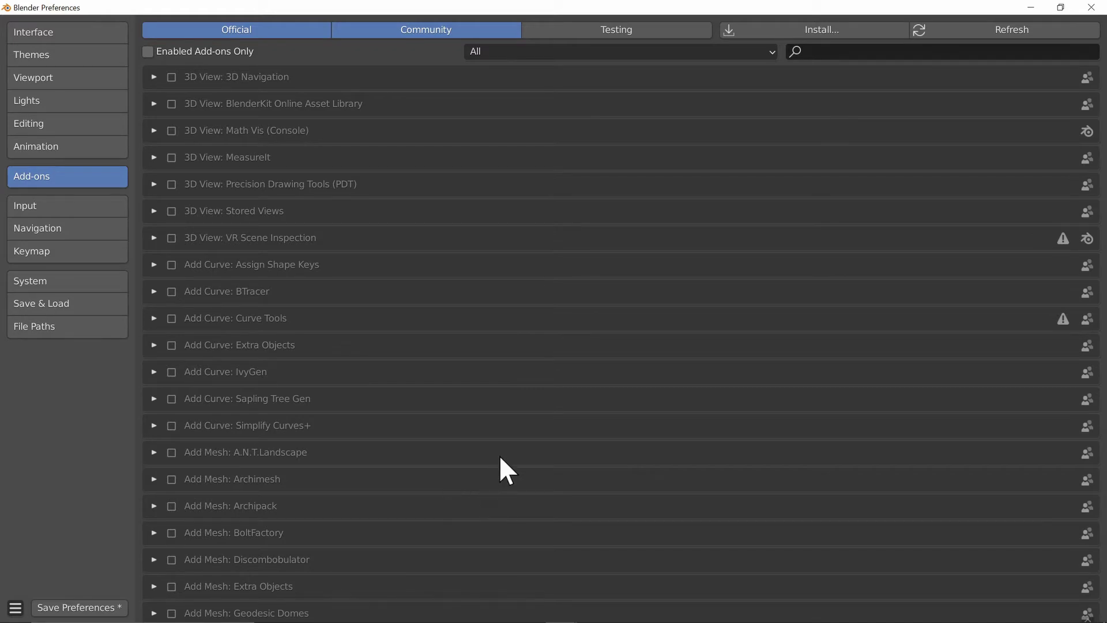
double_click(686, 8)
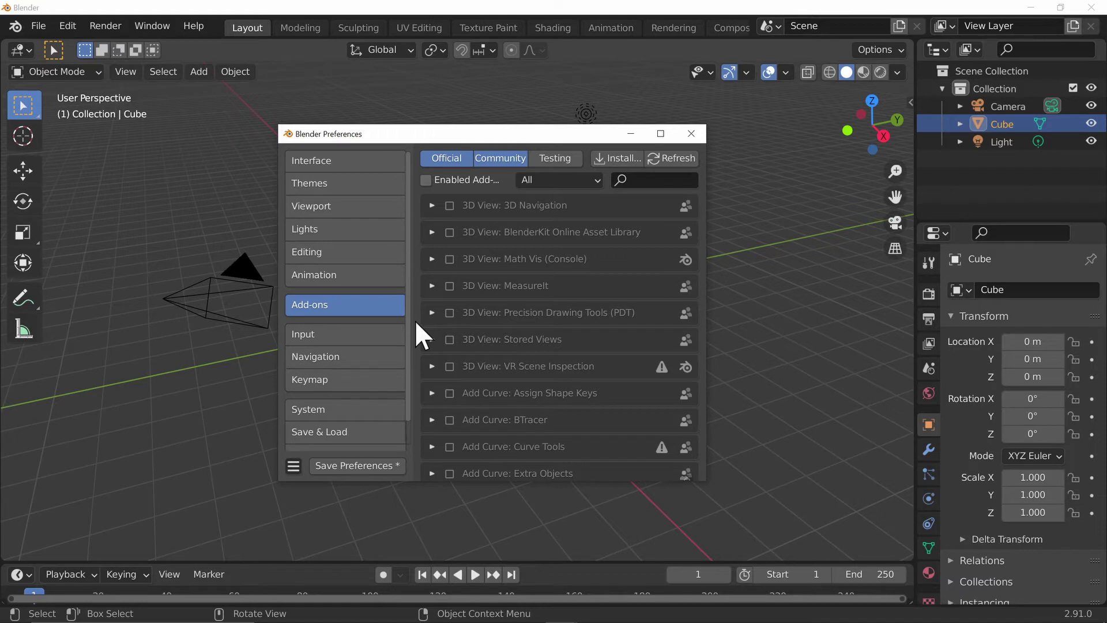
From Input, move the Preferences window up-left, enlarge it, and show the Navigation settings
click(358, 334)
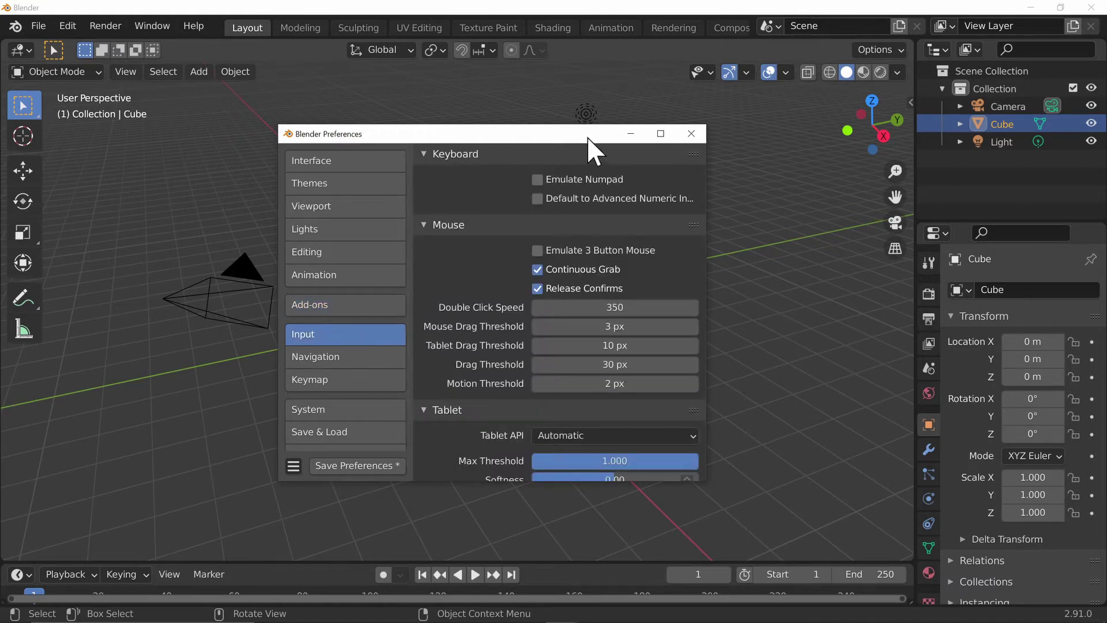
drag(611, 134, 486, 80)
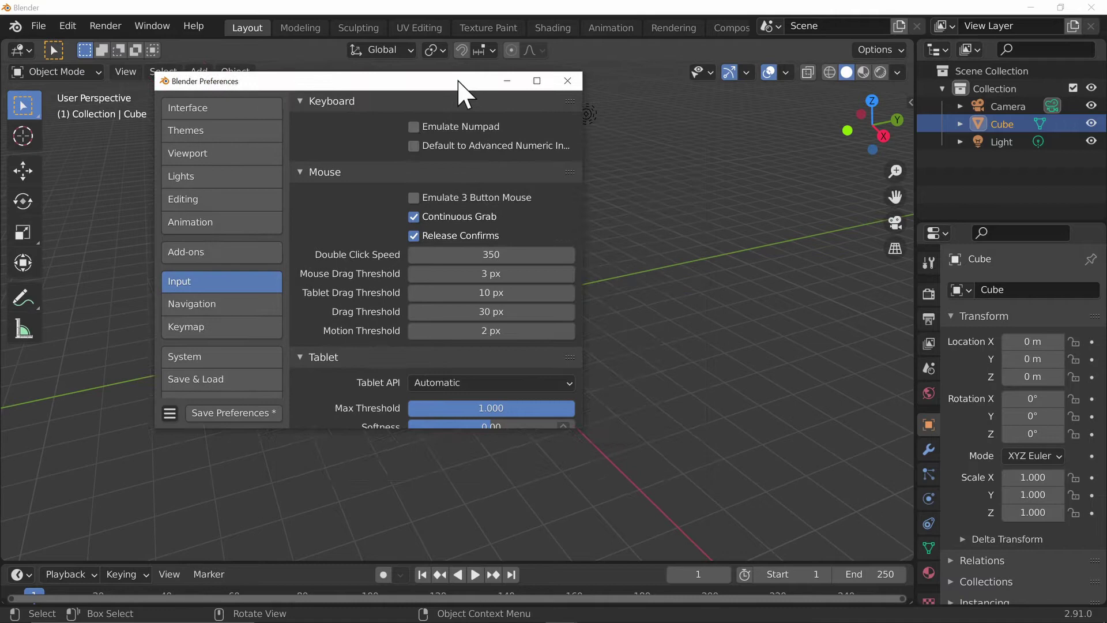
drag(580, 424, 785, 539)
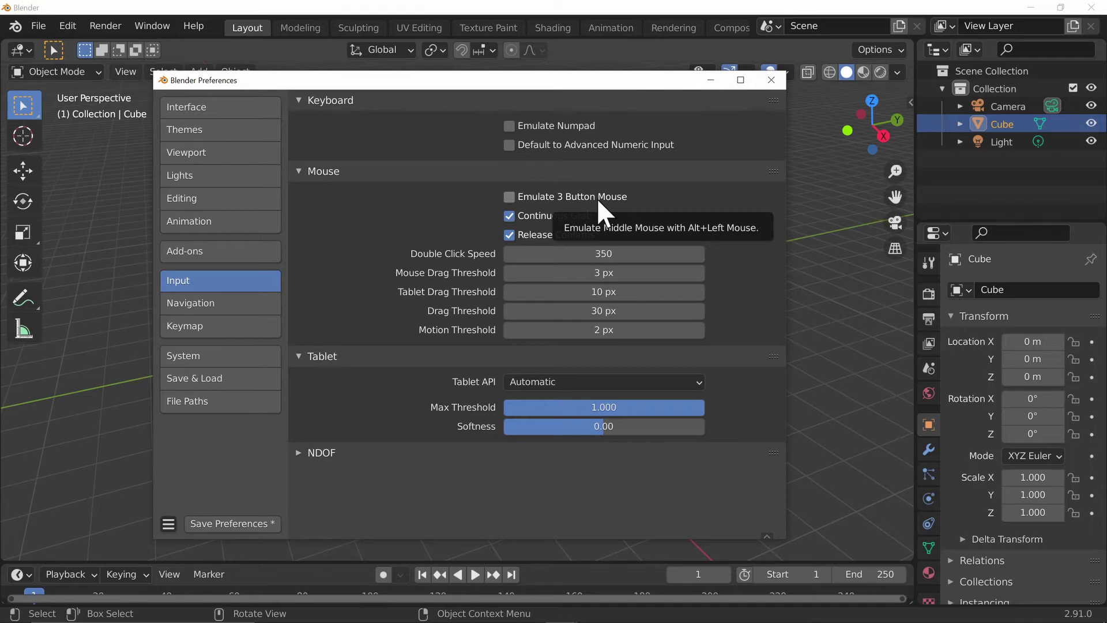
click(248, 306)
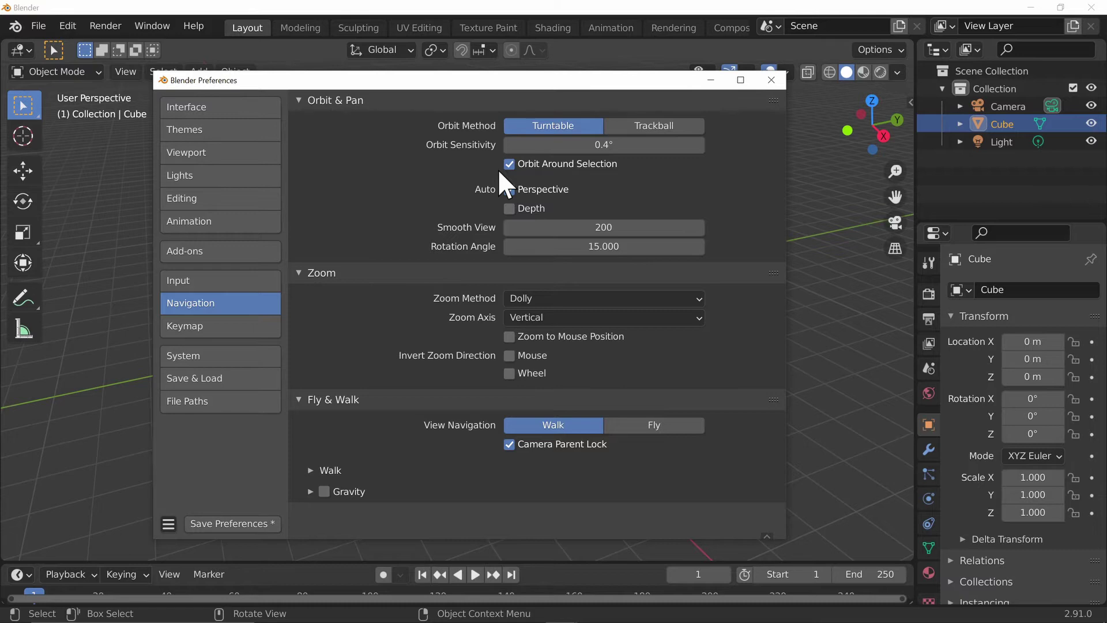
Move the Preferences window aside and orbit the 3D view around the cube
drag(526, 85, 877, 124)
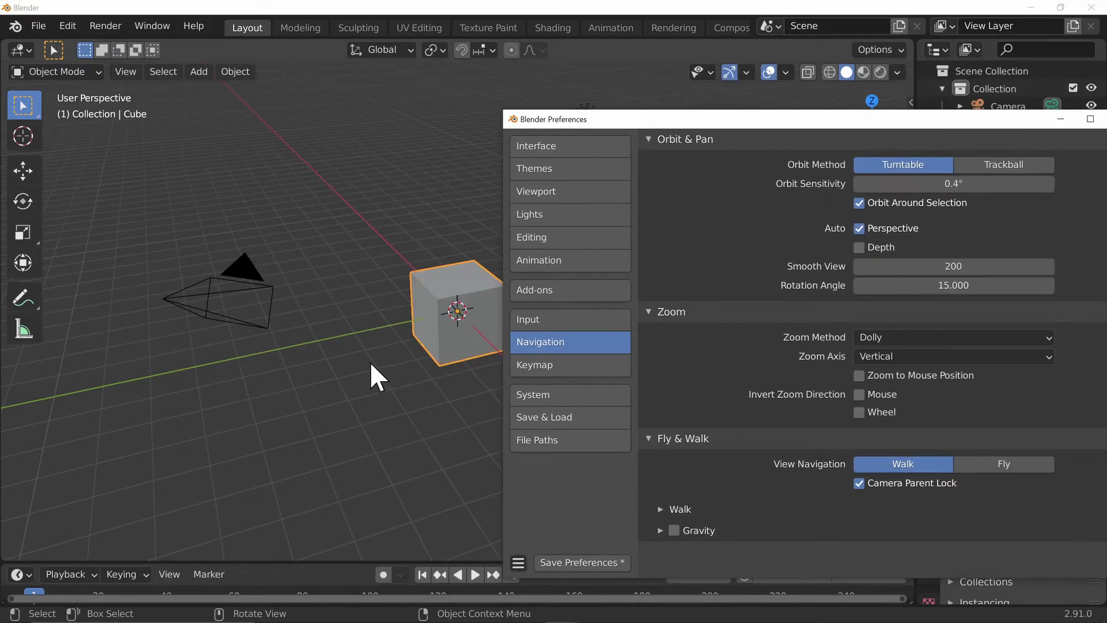
middle_drag(369, 361, 824, 358)
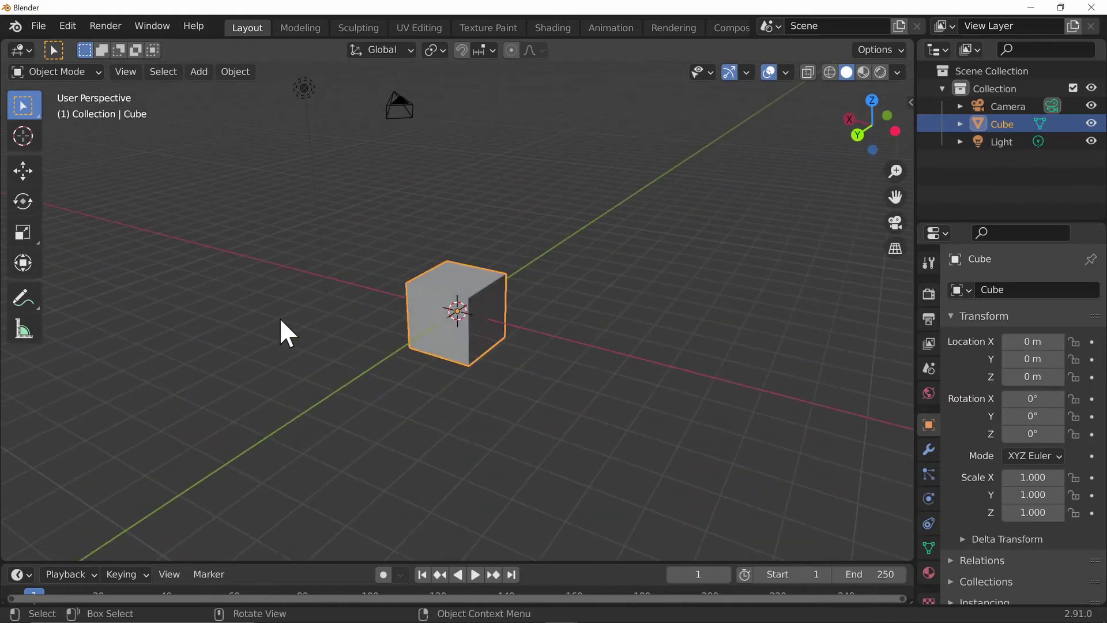
middle_drag(281, 321, 576, 318)
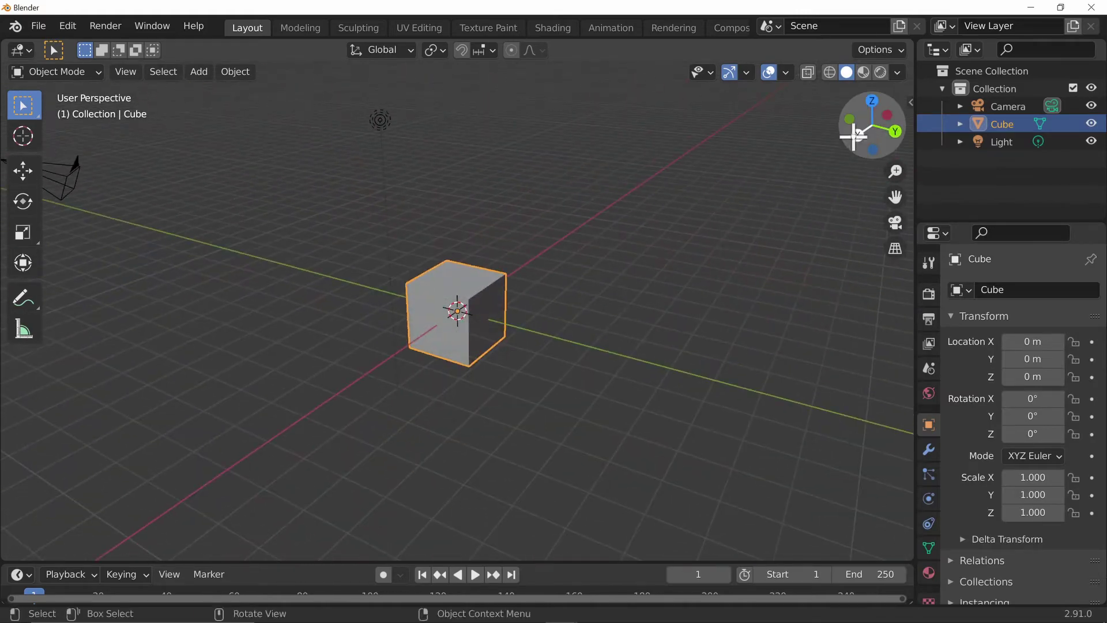
drag(860, 118, 796, 141)
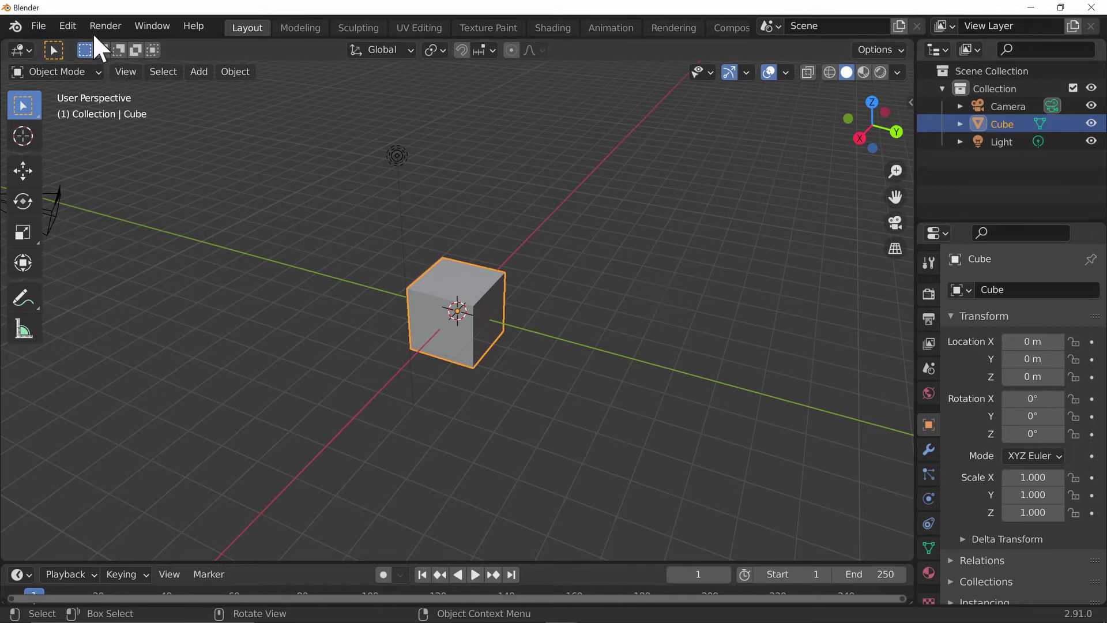
Reopen Preferences from the Edit menu, move it up-left, and show the Keymap section
click(60, 26)
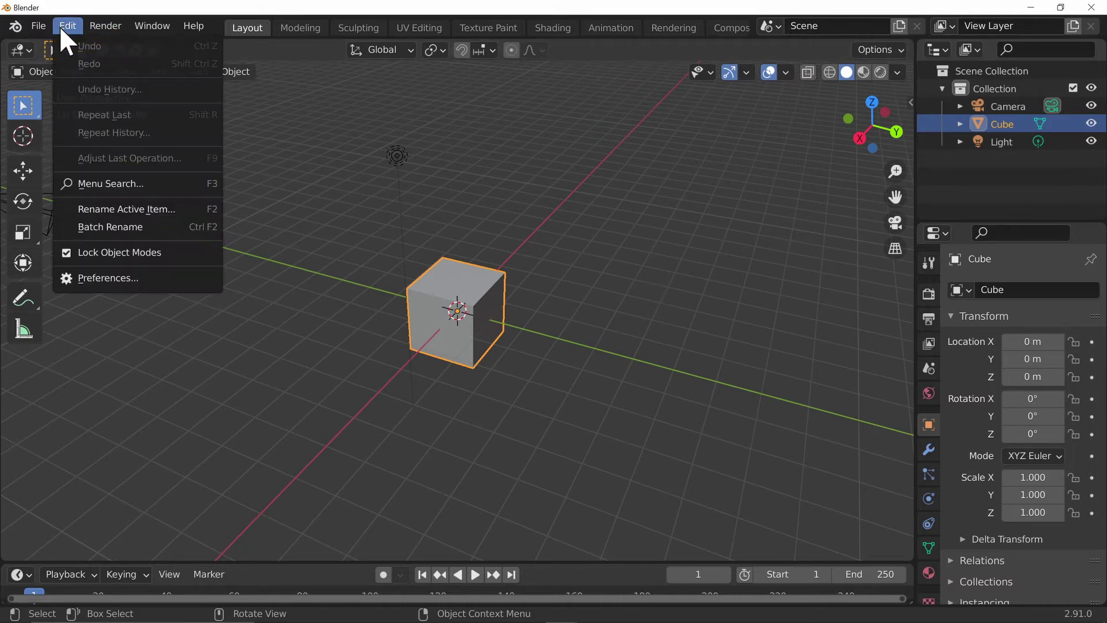
click(165, 283)
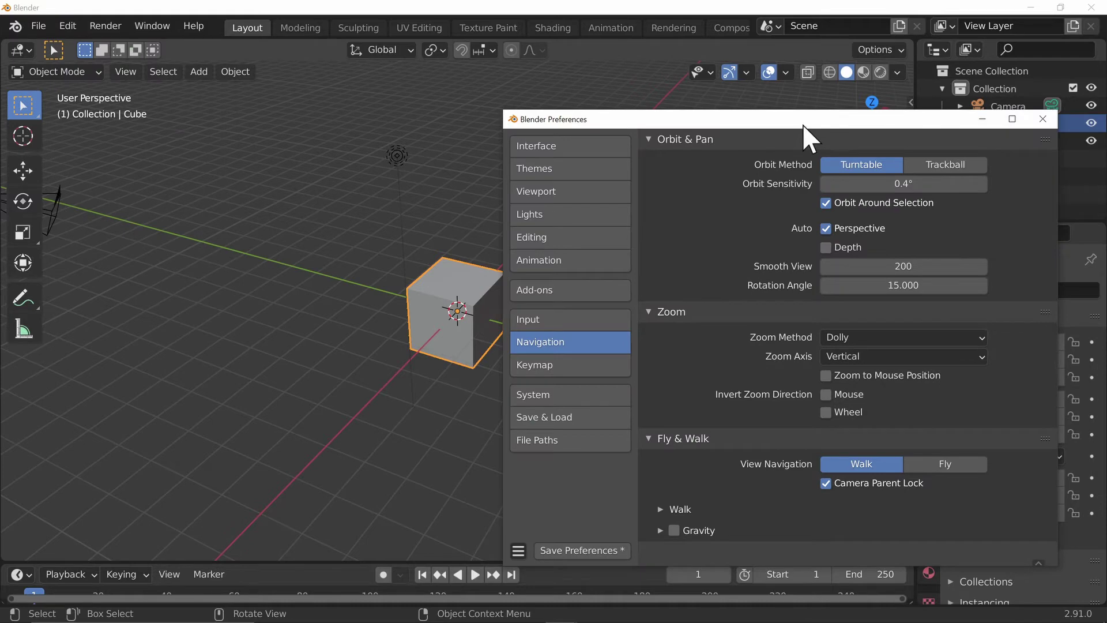
drag(802, 123, 587, 65)
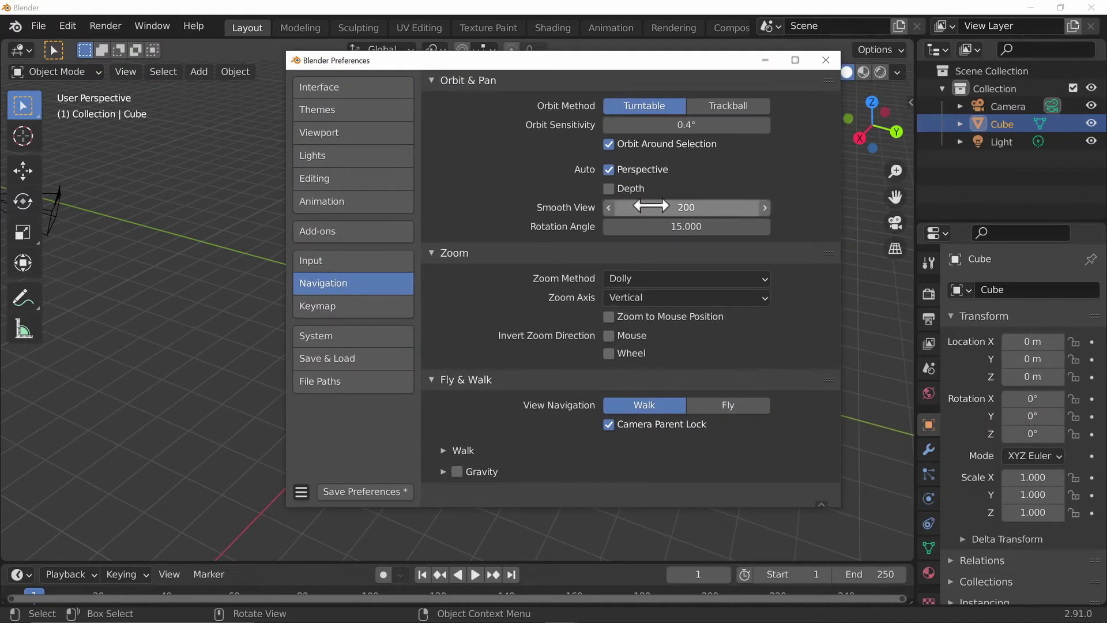
click(363, 307)
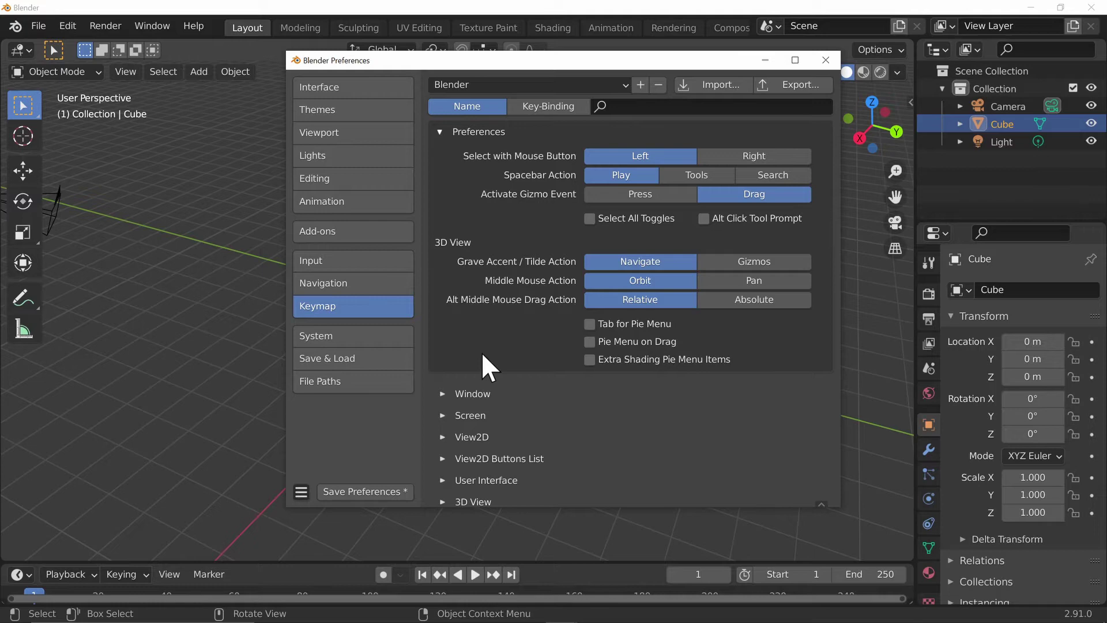
Show the System preferences with Cycles Render Devices and Memory & Limits
click(390, 336)
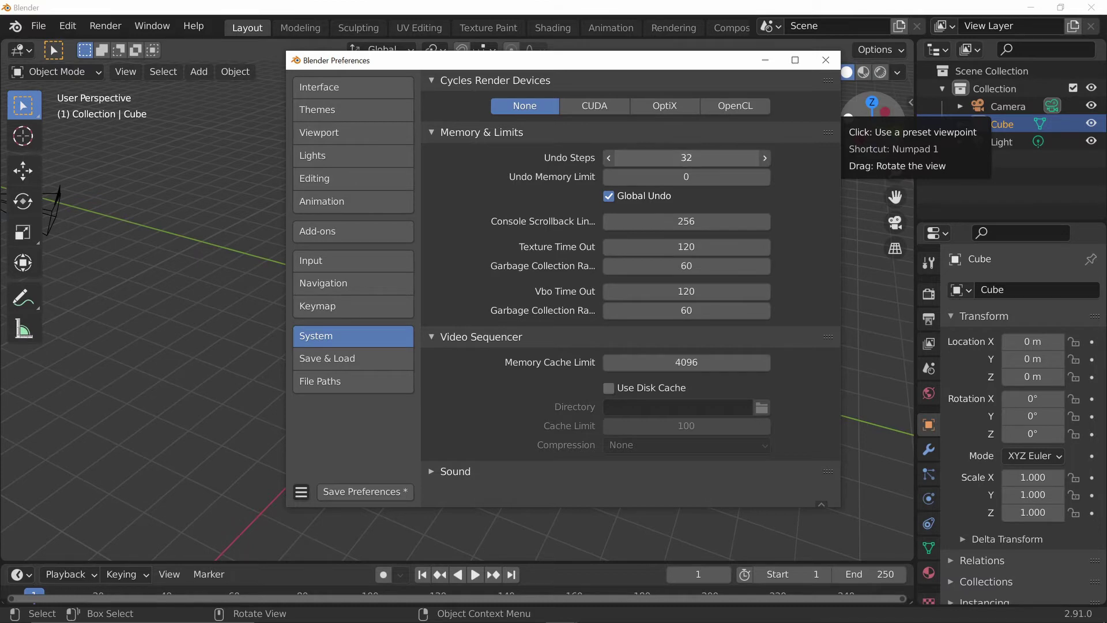
Paste 256 into the Undo Steps field, replacing 32
text(256)
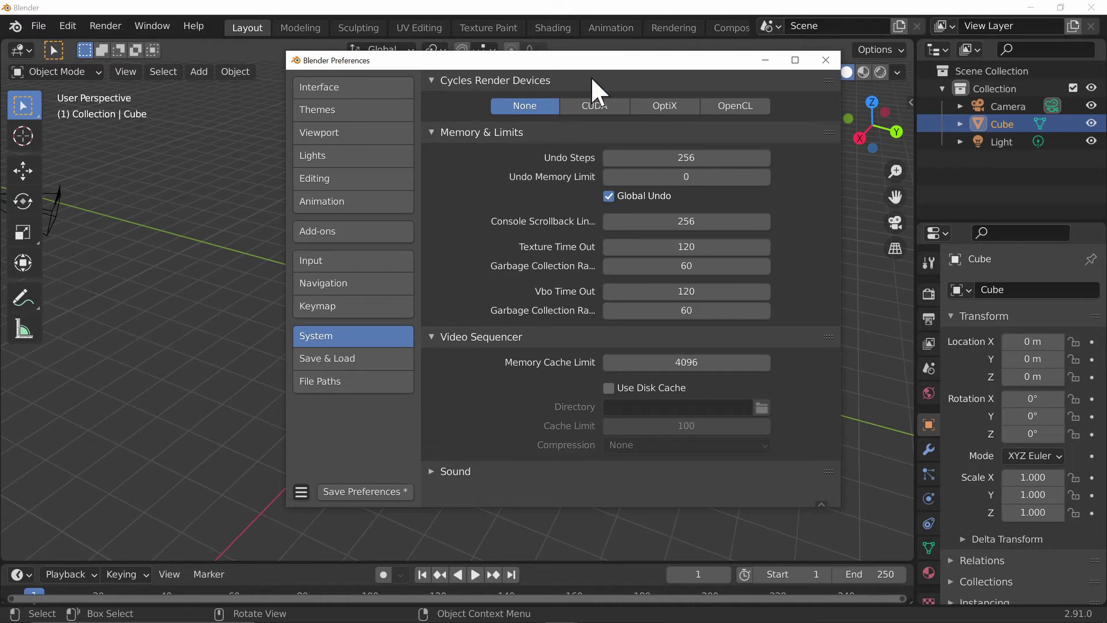
Try CUDA, OptiX and OpenCL for Cycles, settle on OptiX, then view the Save & Load preferences
click(596, 107)
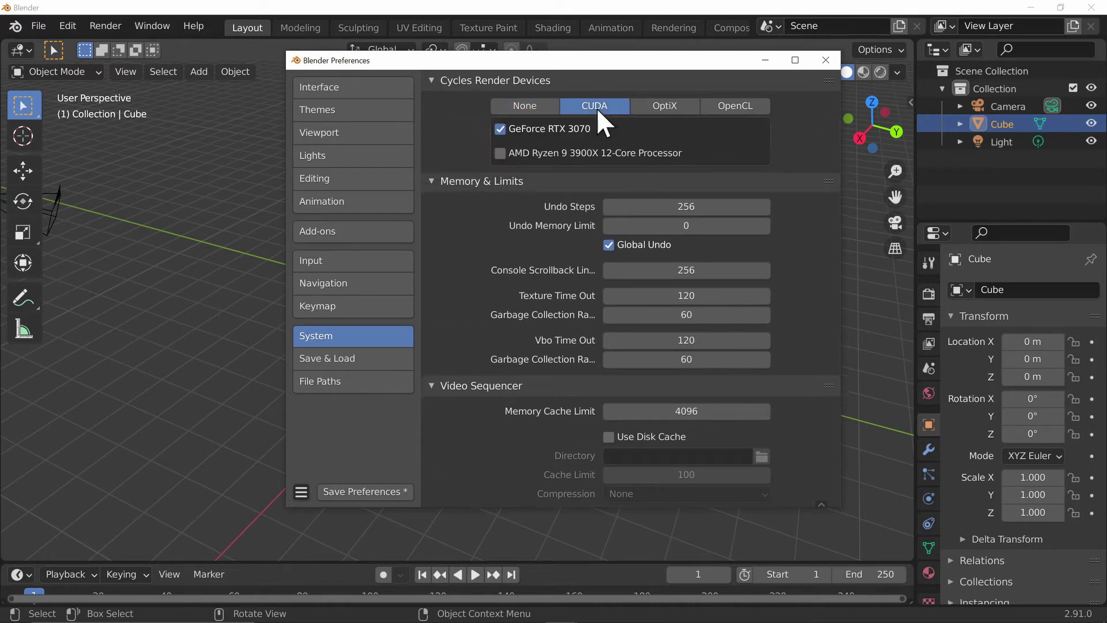
click(649, 103)
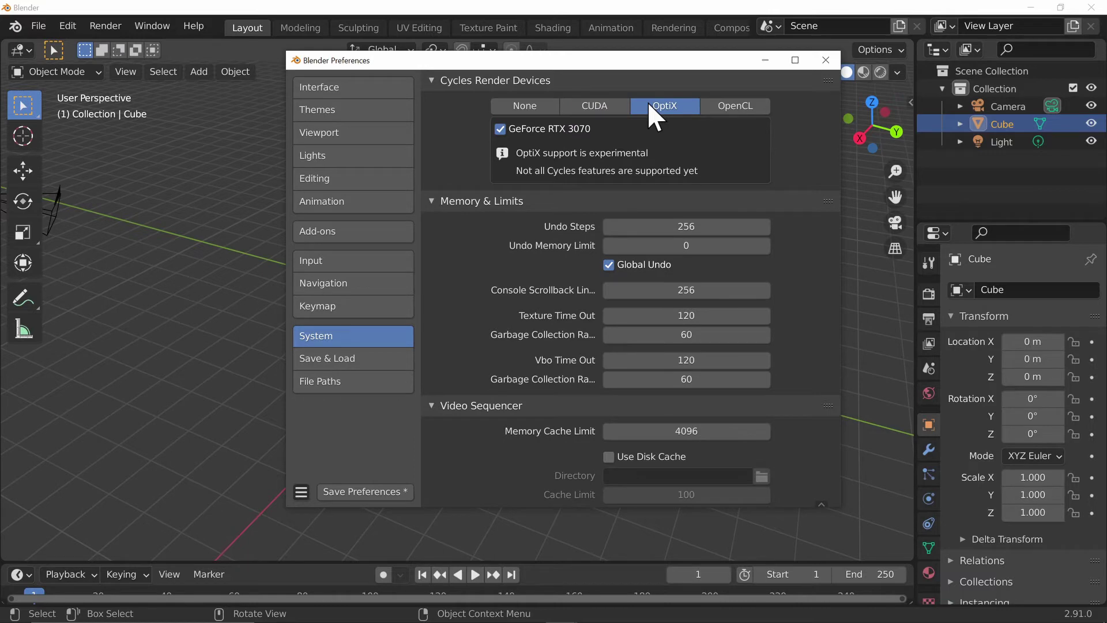
click(610, 105)
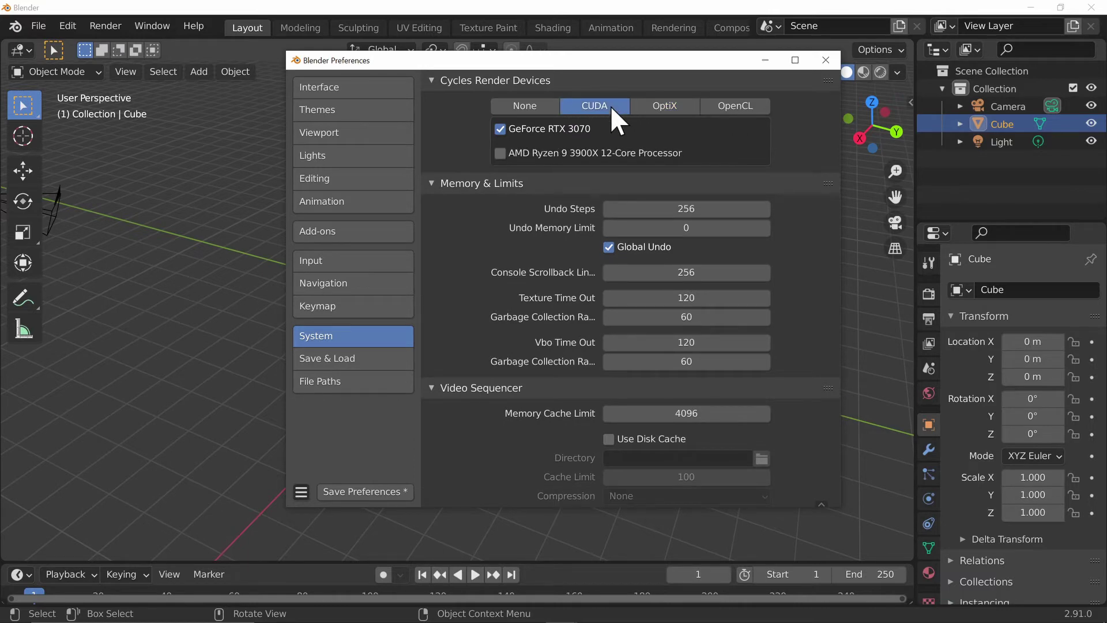
click(639, 104)
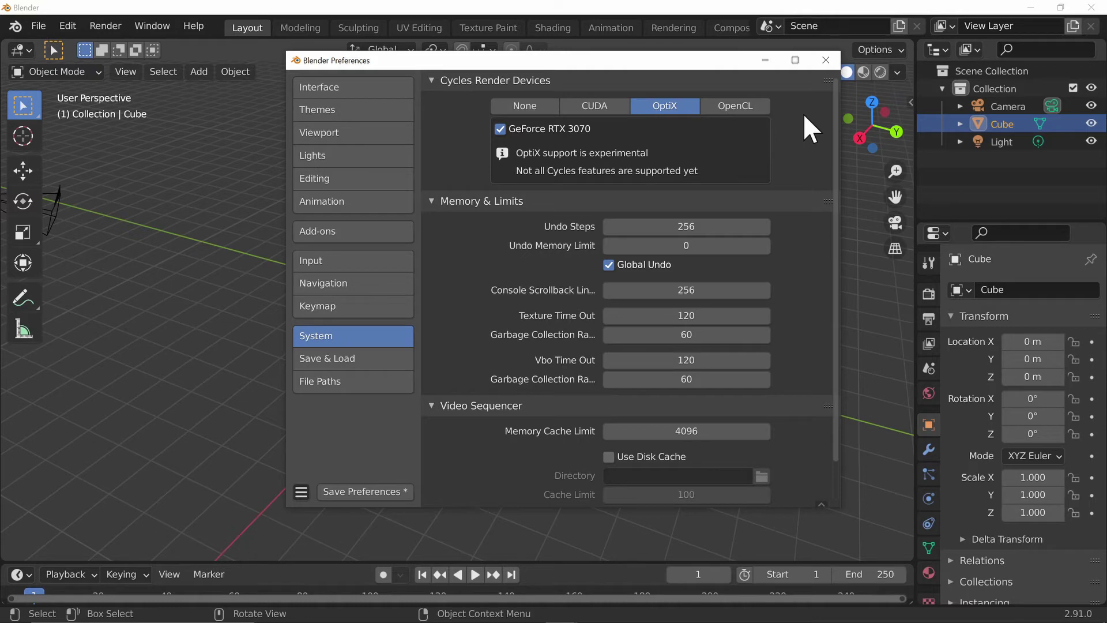
click(724, 105)
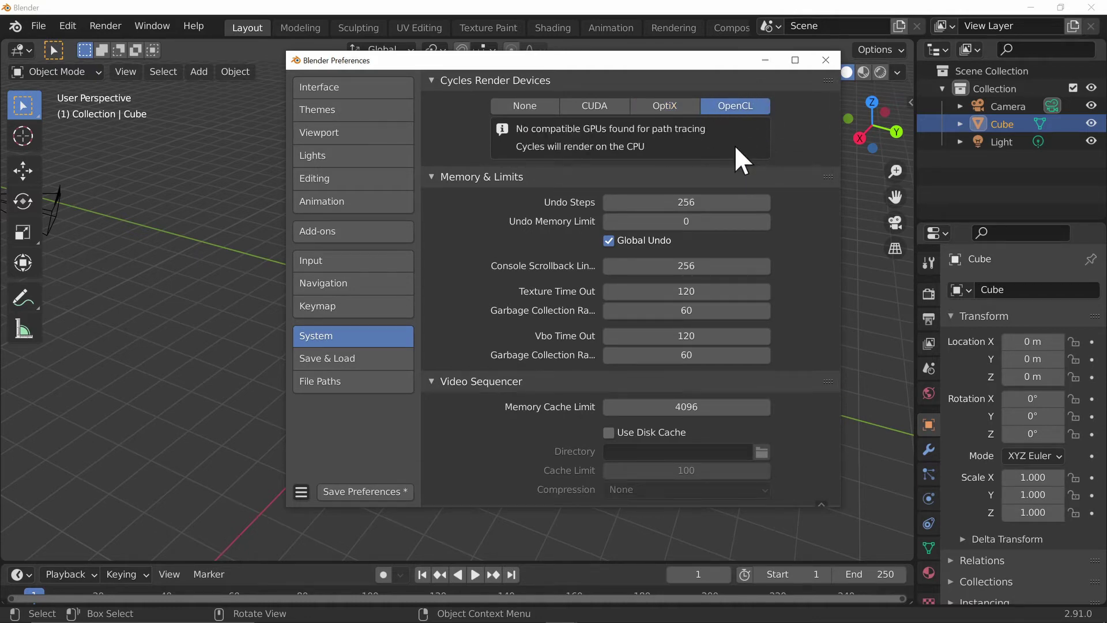
click(651, 99)
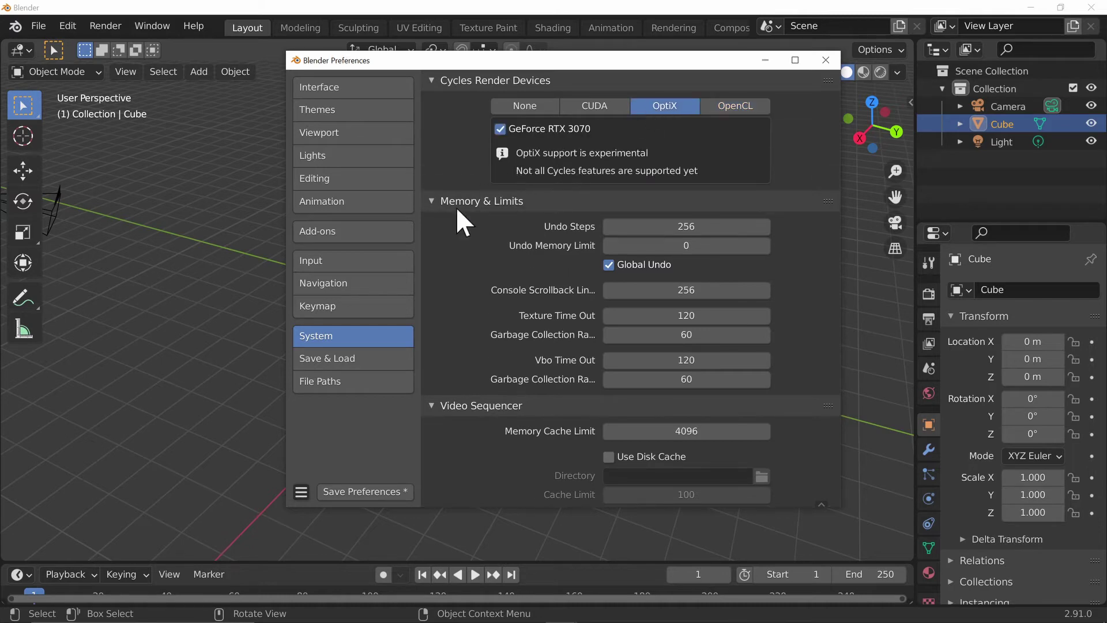
click(385, 355)
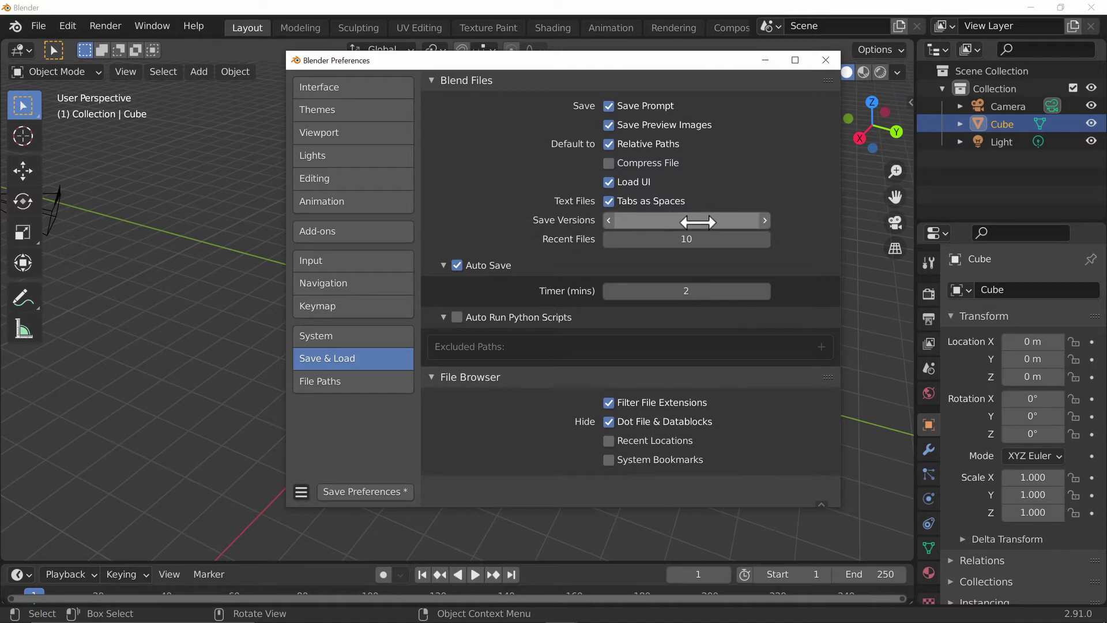
Raise Save Versions to 32, then bring it back down to 0
drag(750, 220, 785, 219)
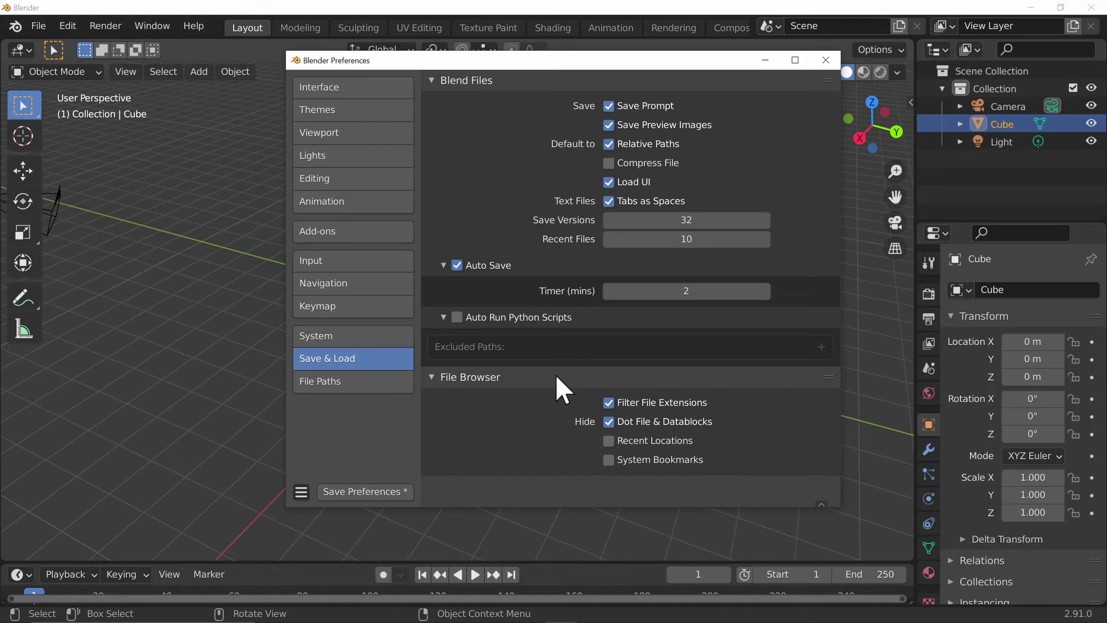
mouse_move(712, 220)
mouse_down()
mouse_move(669, 222)
mouse_move(695, 230)
mouse_up()
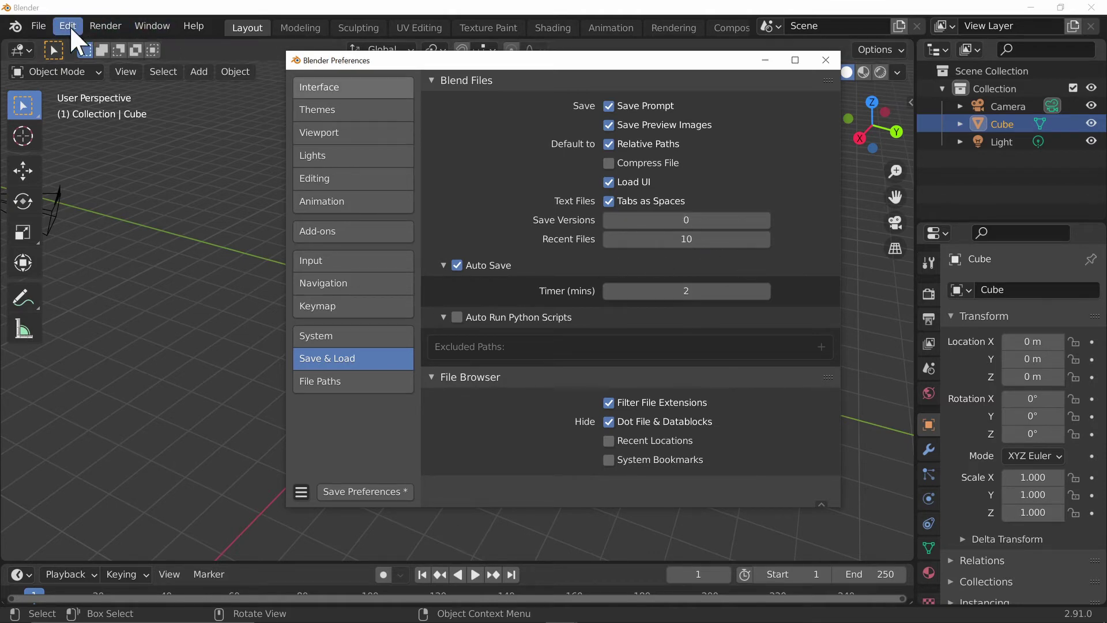
Bring the Preferences window back in front via Edit > Preferences and show File Paths
click(37, 25)
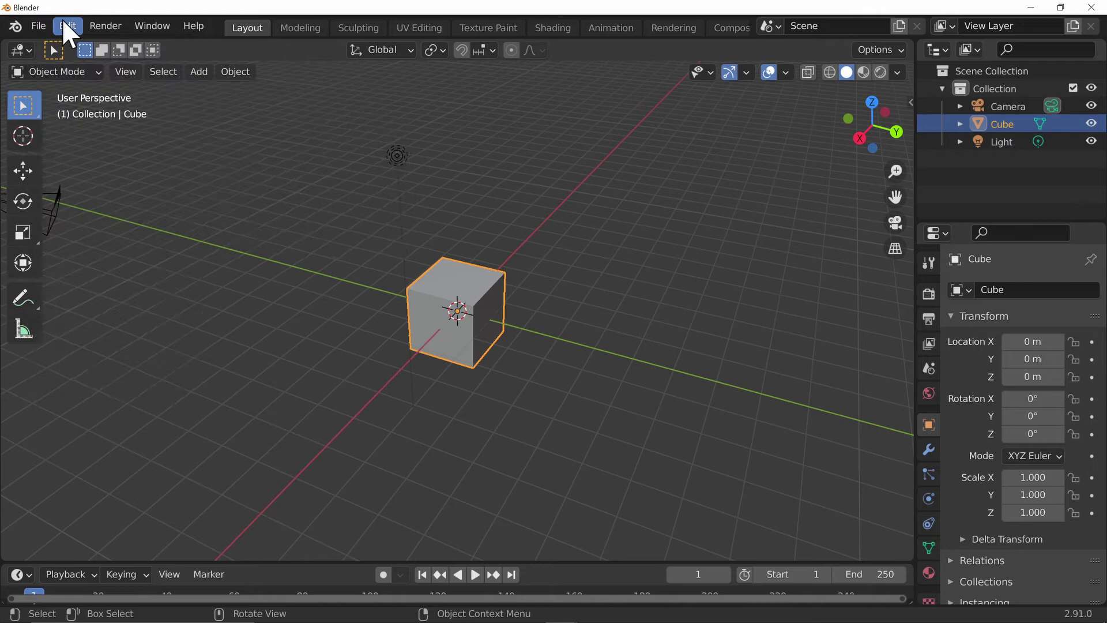
click(64, 24)
click(127, 277)
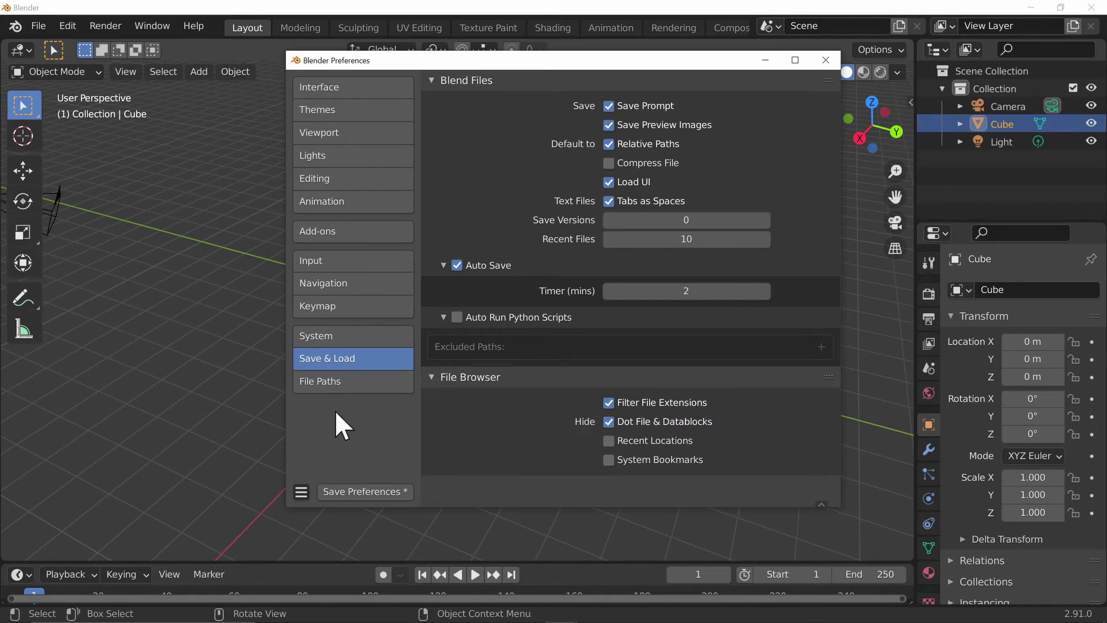
click(369, 389)
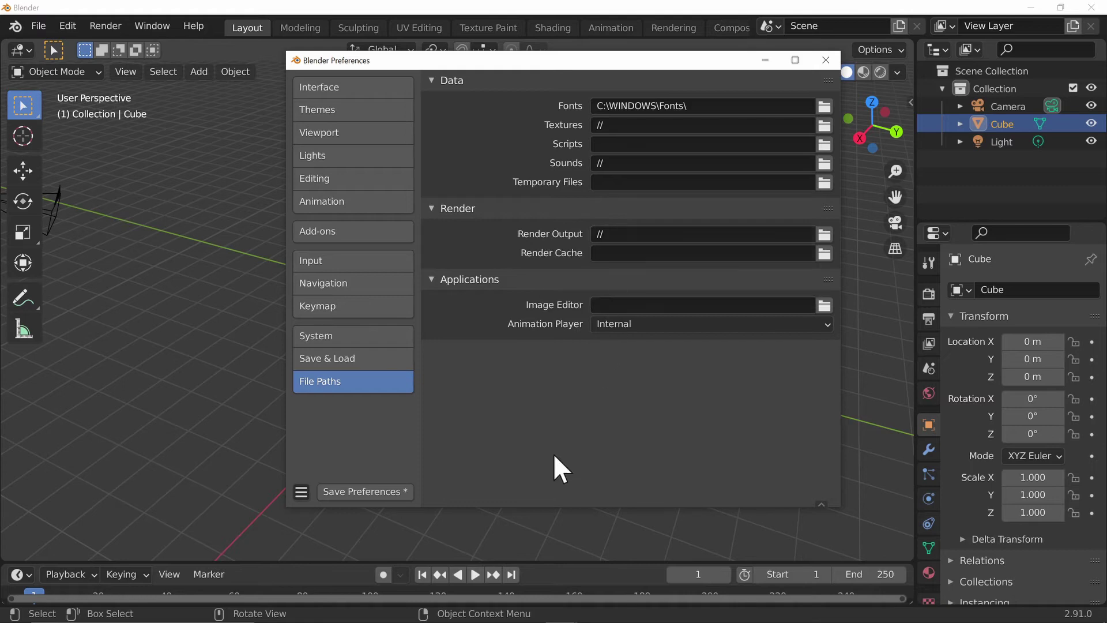
Save the changed preferences and open the Preferences options menu
click(369, 490)
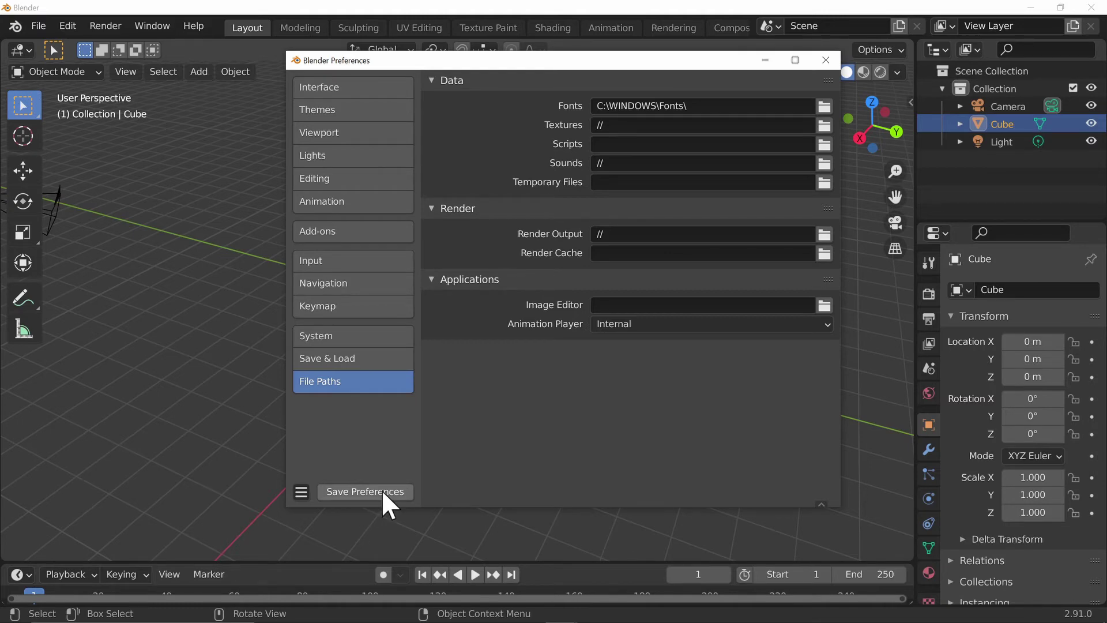
click(299, 489)
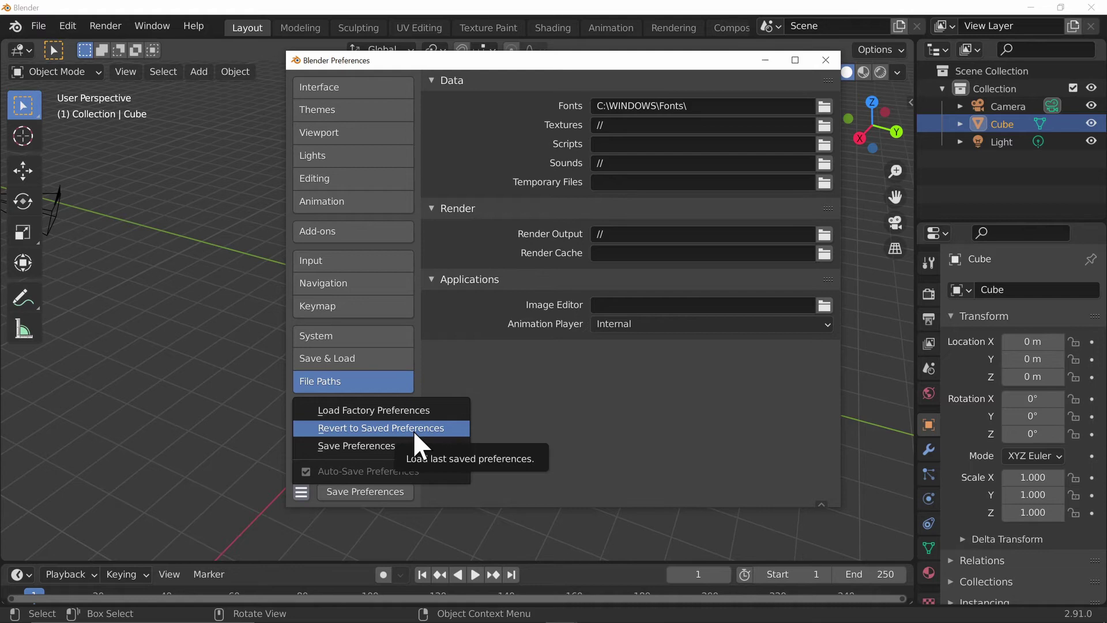
click(374, 456)
click(298, 494)
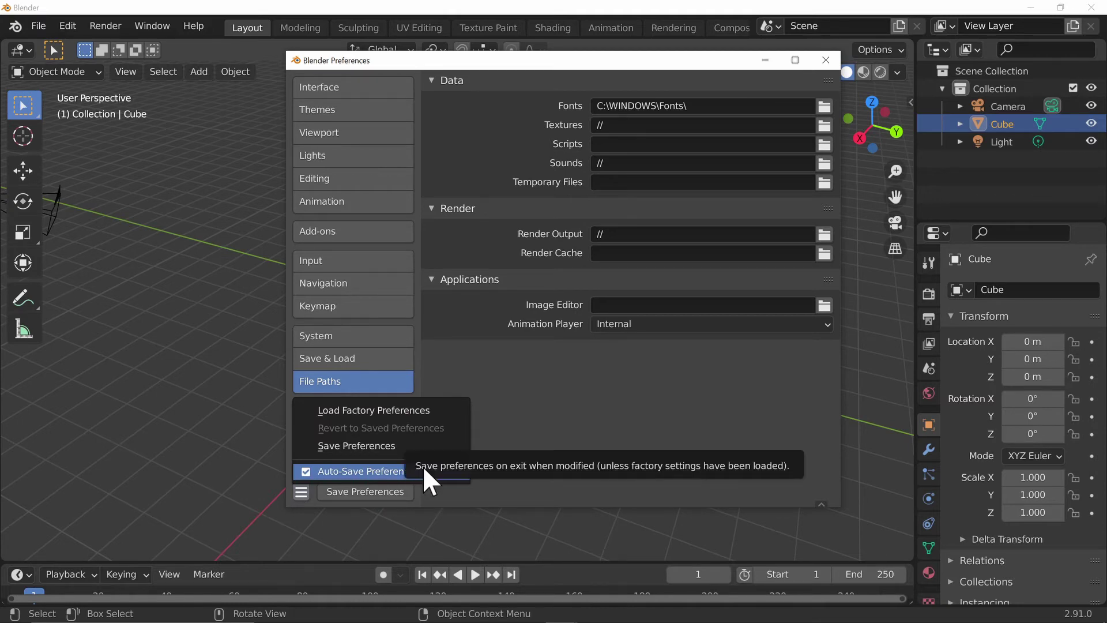
click(352, 470)
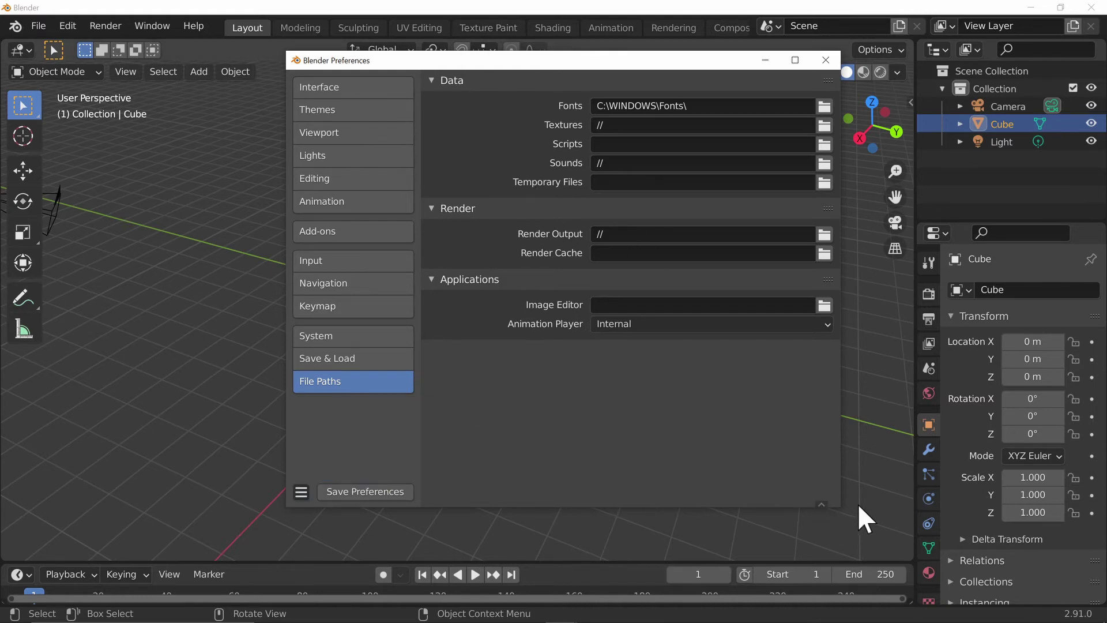
click(822, 505)
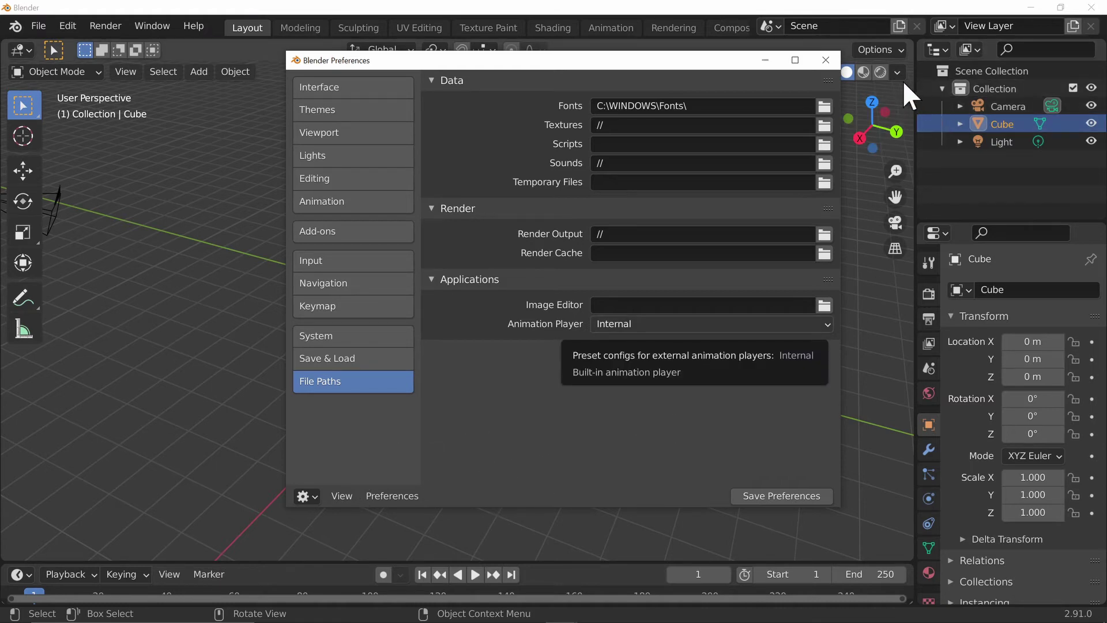
click(910, 102)
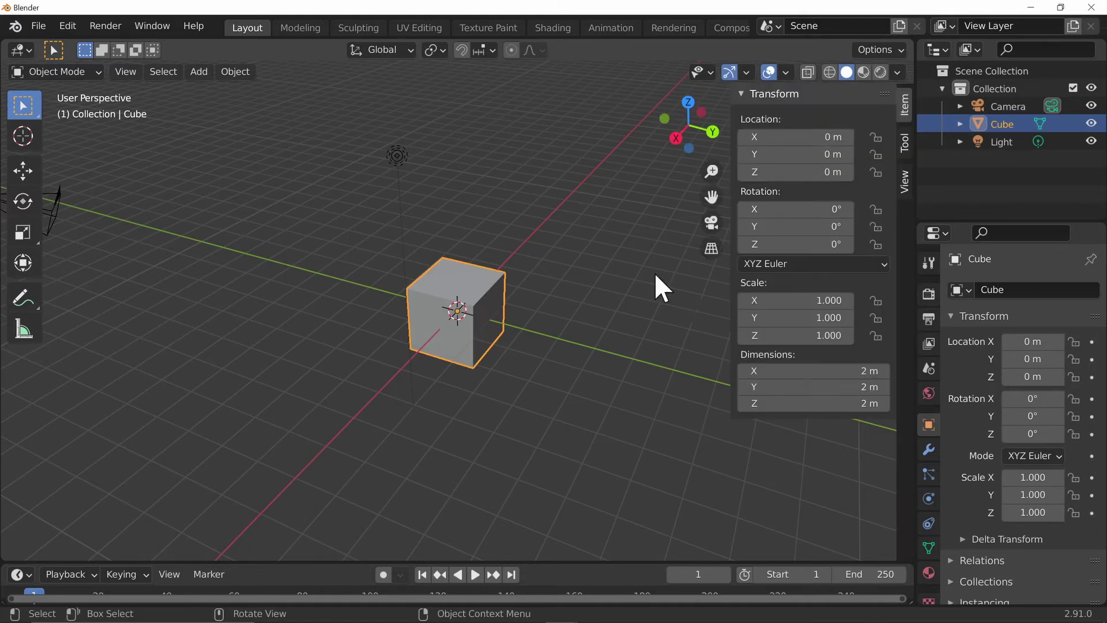
click(69, 24)
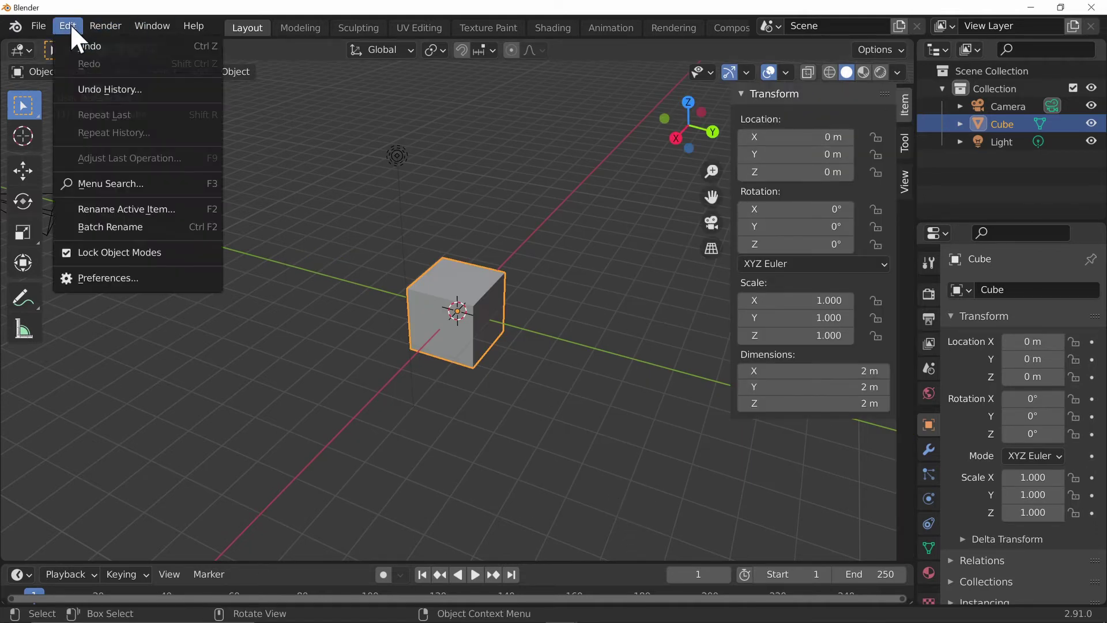
click(148, 272)
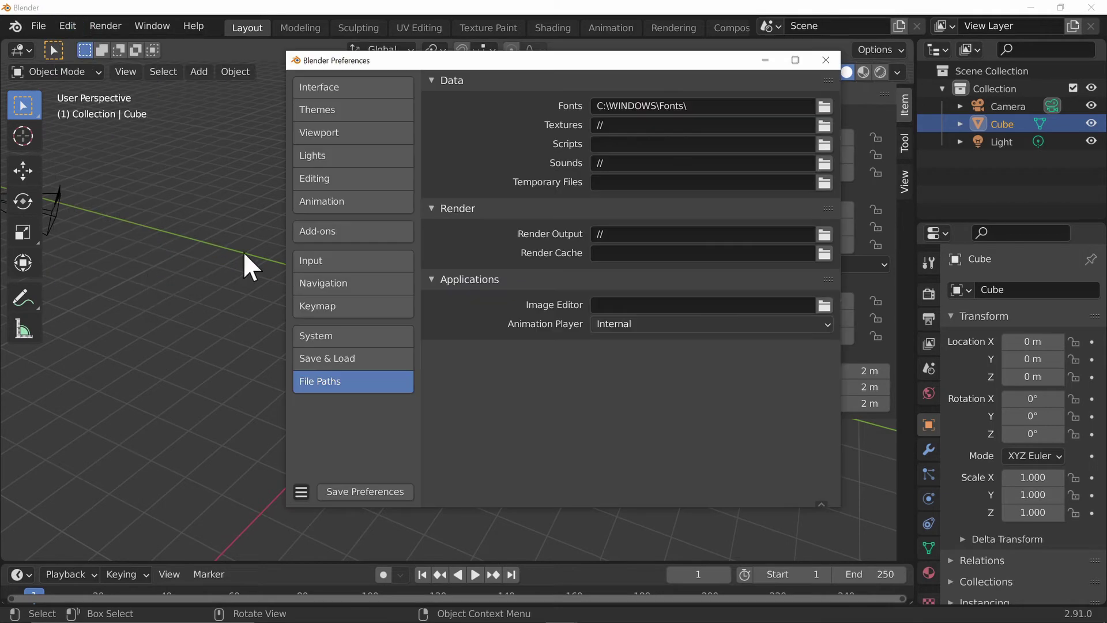
click(827, 60)
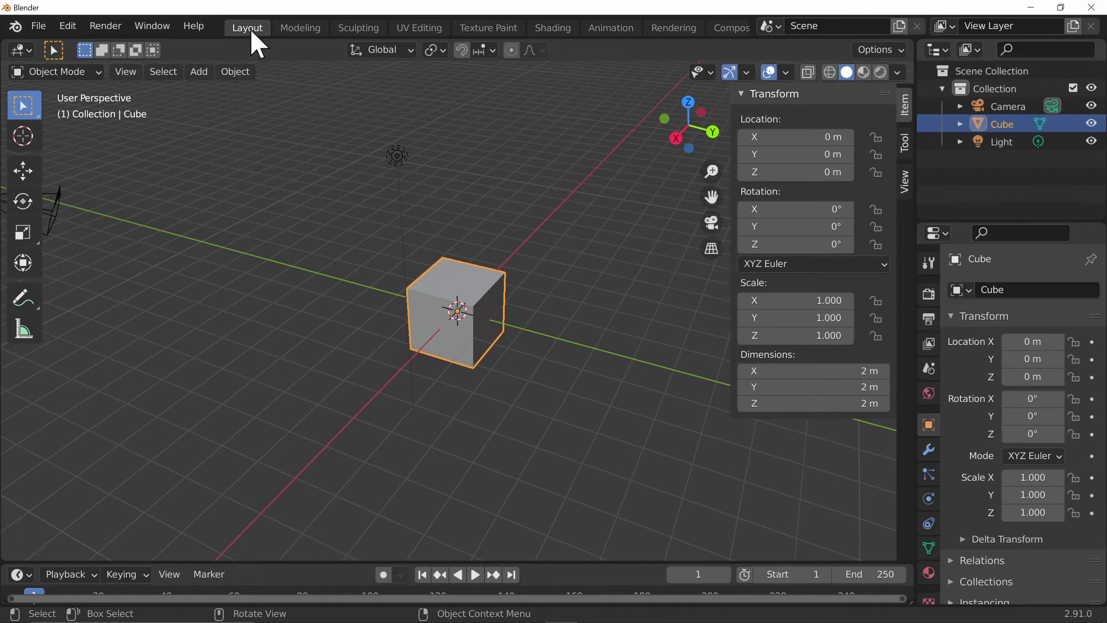
Scroll and pan the workspace tab bar back to its start
scroll(488, 22, right, 1)
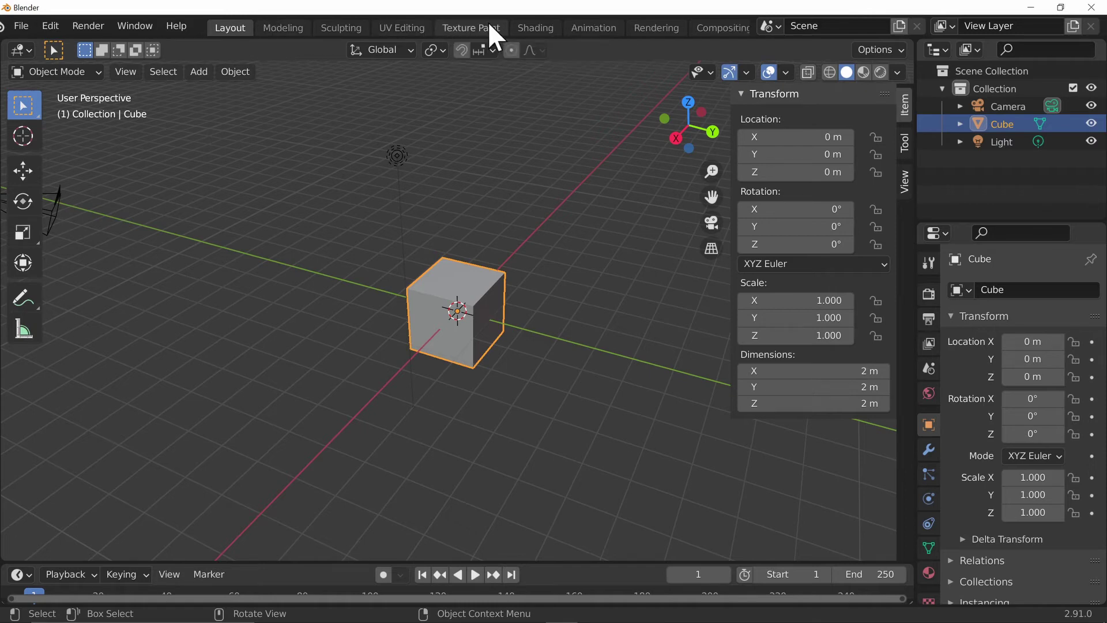
scroll(488, 22, right, 4)
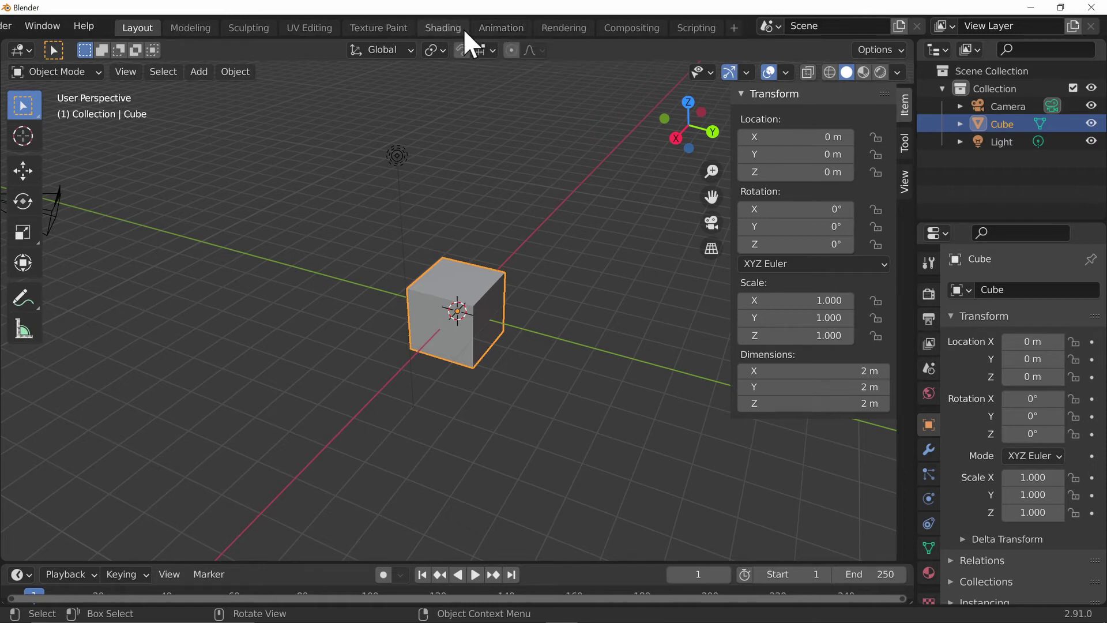
scroll(462, 28, left, 5)
scroll(456, 28, right, 5)
middle_drag(340, 44, 397, 22)
middle_drag(321, 24, 843, 13)
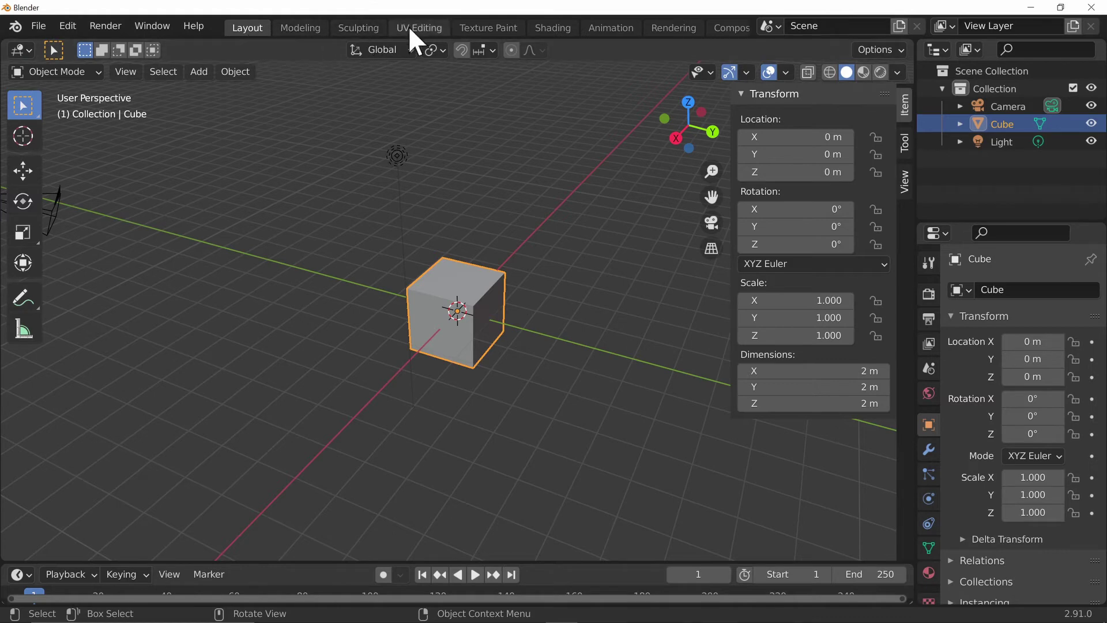
Step through the Modeling, Sculpting, UV Editing, Texture Paint and Shading workspaces, then return to Layout
click(293, 26)
click(371, 26)
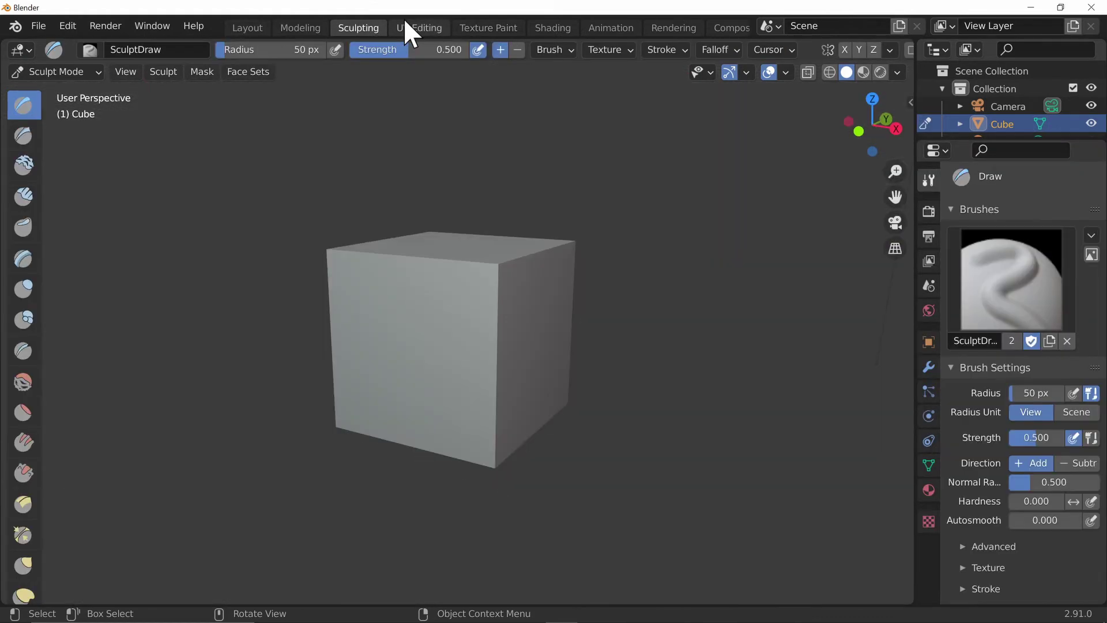
click(415, 26)
click(486, 28)
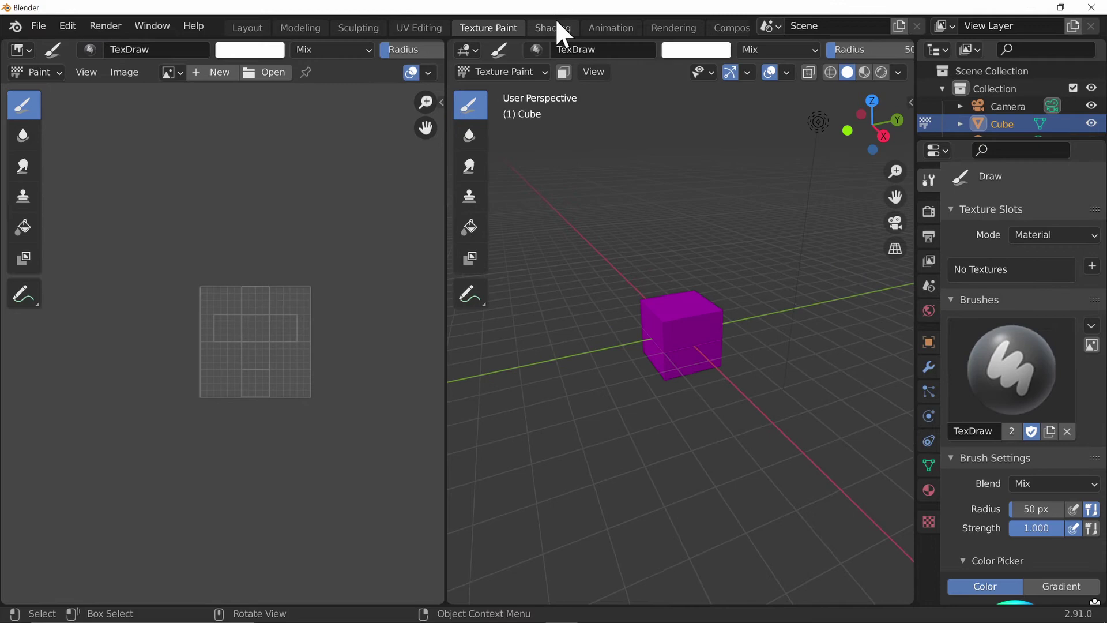
click(543, 26)
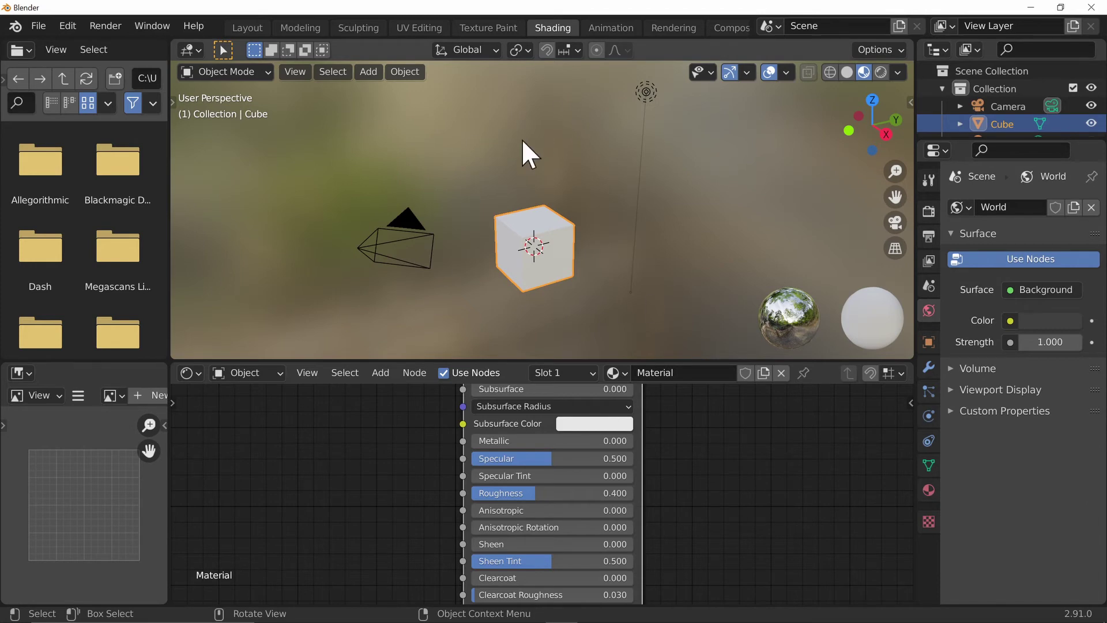
click(237, 26)
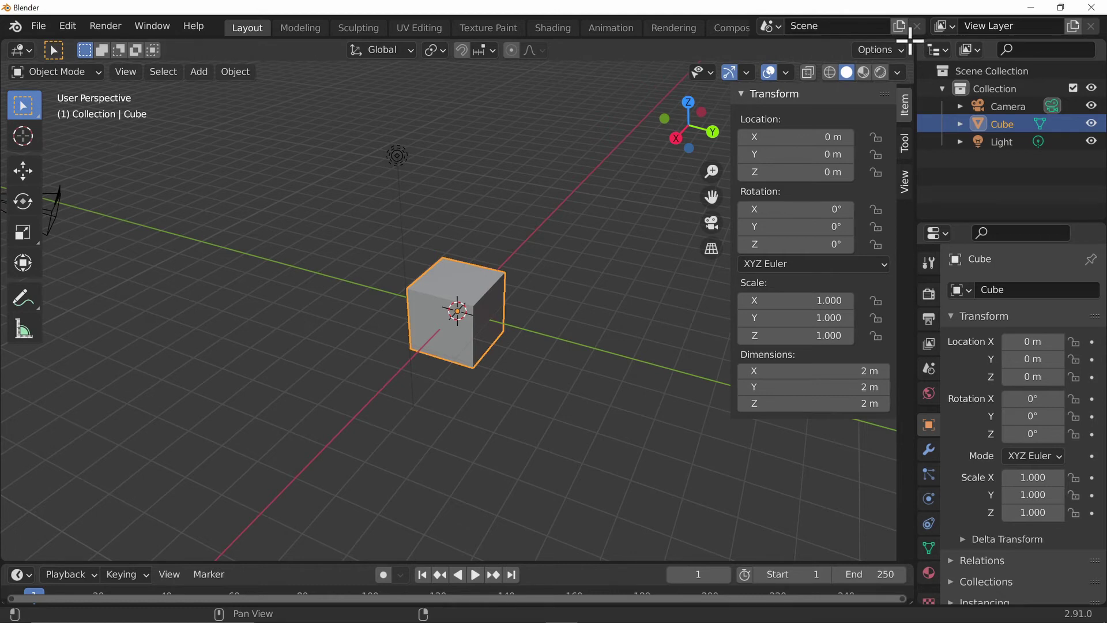
drag(910, 39, 445, 148)
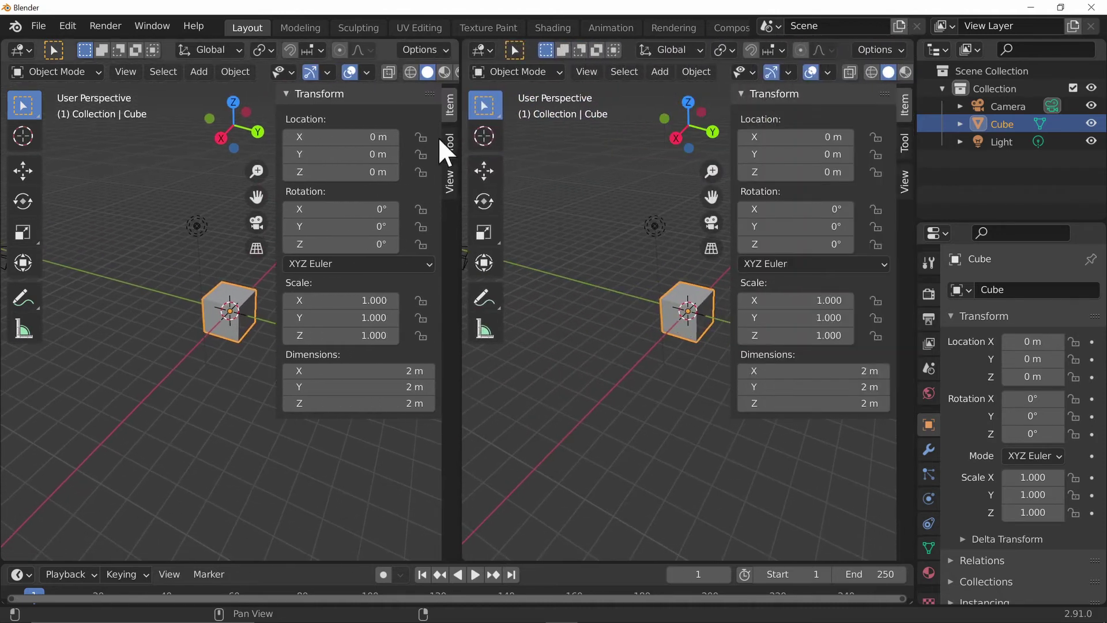
drag(456, 44, 383, 304)
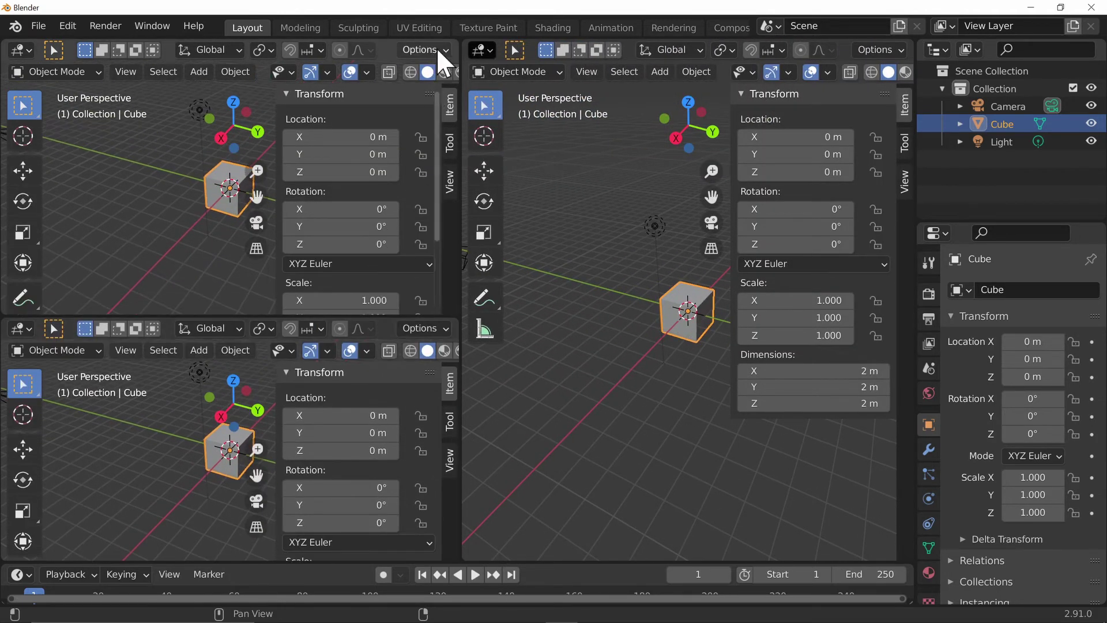
drag(438, 47, 231, 55)
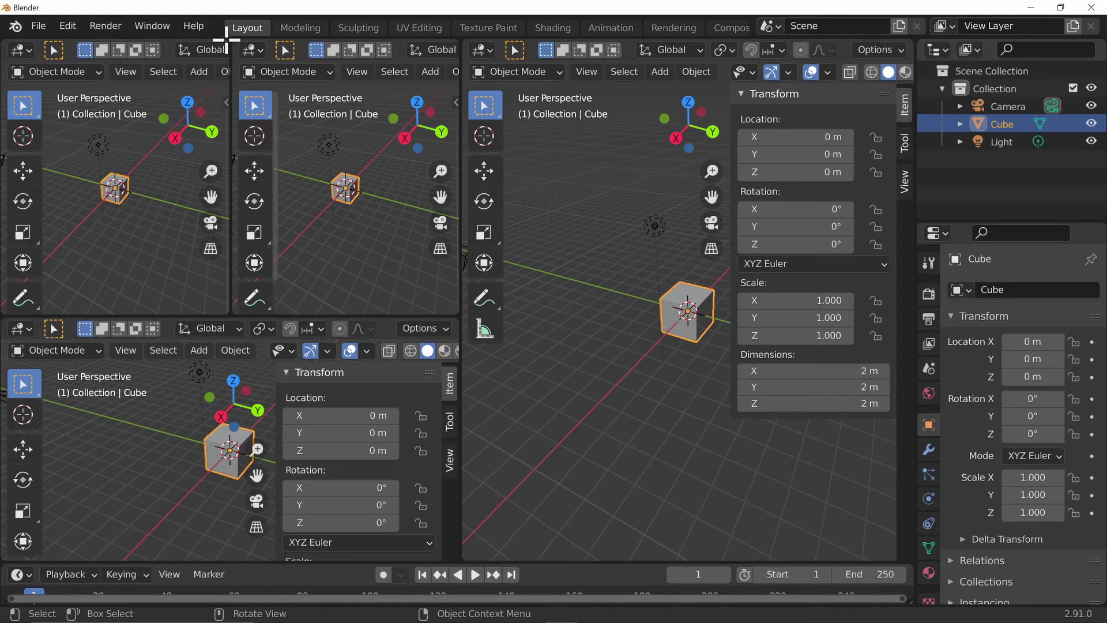
mouse_move(225, 38)
mouse_down()
mouse_move(346, 113)
mouse_move(207, 94)
mouse_move(223, 34)
mouse_move(242, 78)
mouse_move(210, 240)
mouse_up()
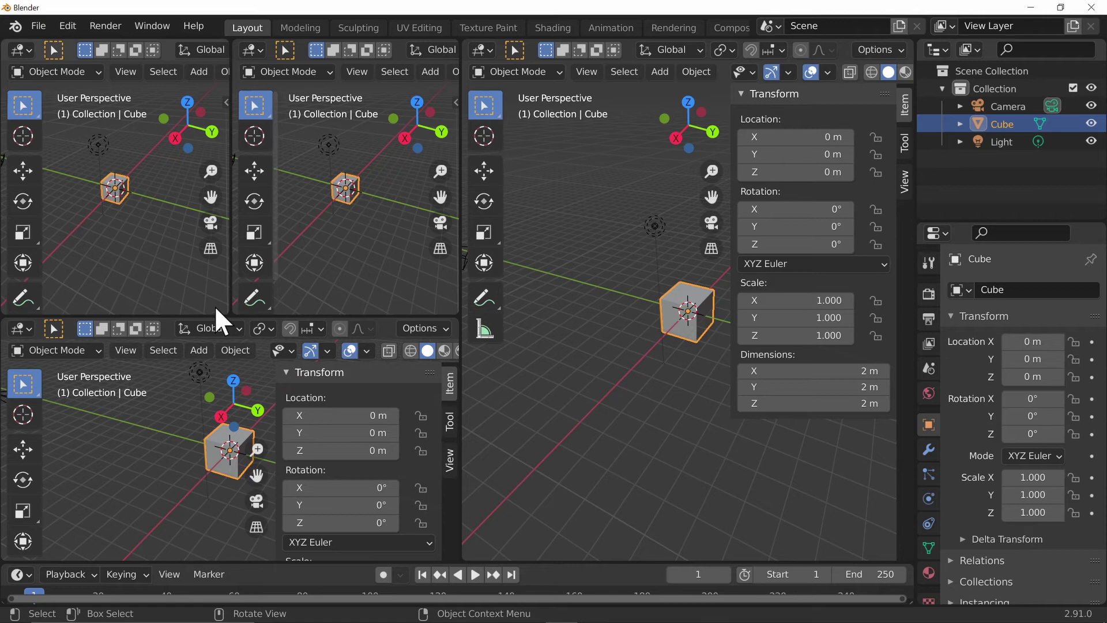
mouse_move(223, 310)
mouse_down()
mouse_move(208, 478)
mouse_move(223, 299)
mouse_move(227, 316)
mouse_move(227, 302)
mouse_move(349, 291)
mouse_up()
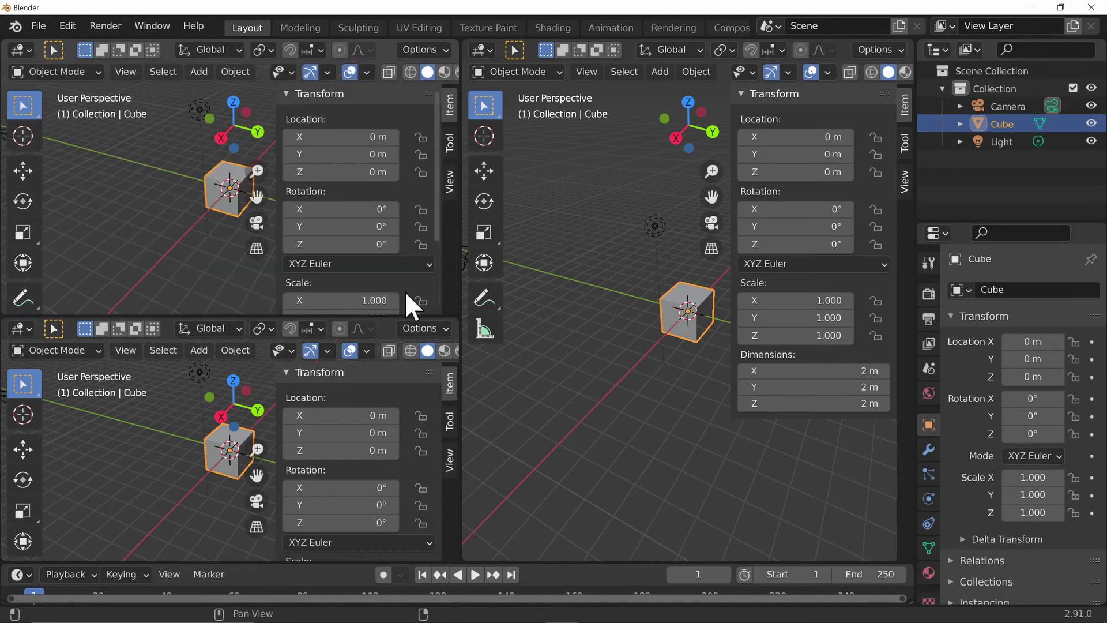
mouse_move(457, 311)
mouse_down()
mouse_move(438, 456)
mouse_move(415, 287)
mouse_move(405, 346)
mouse_move(413, 304)
mouse_move(414, 359)
mouse_move(413, 307)
mouse_up()
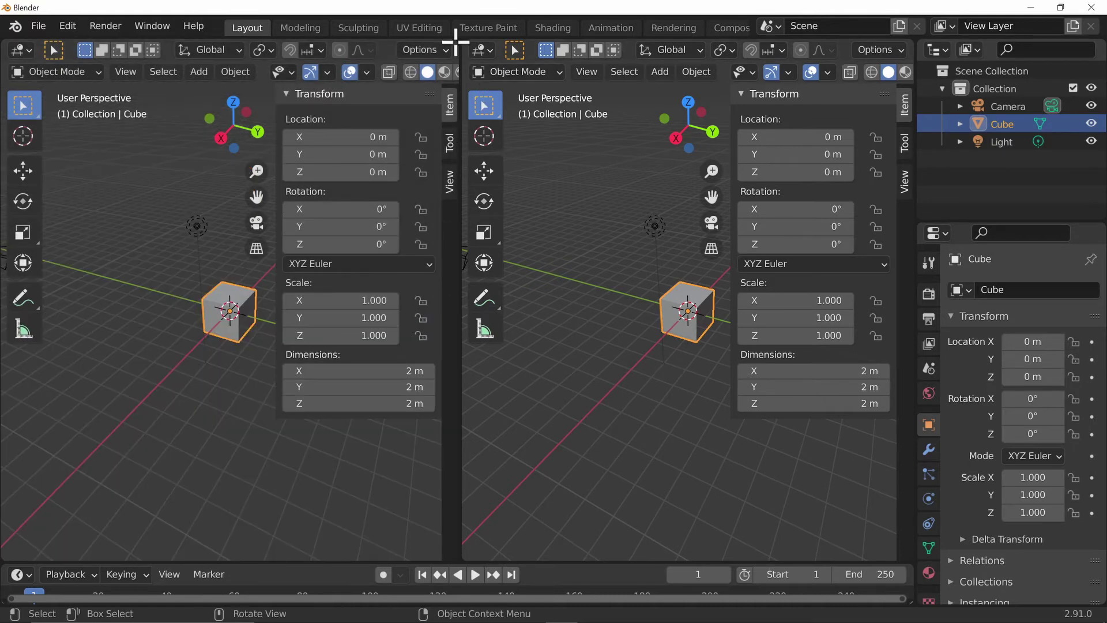
drag(456, 42, 612, 101)
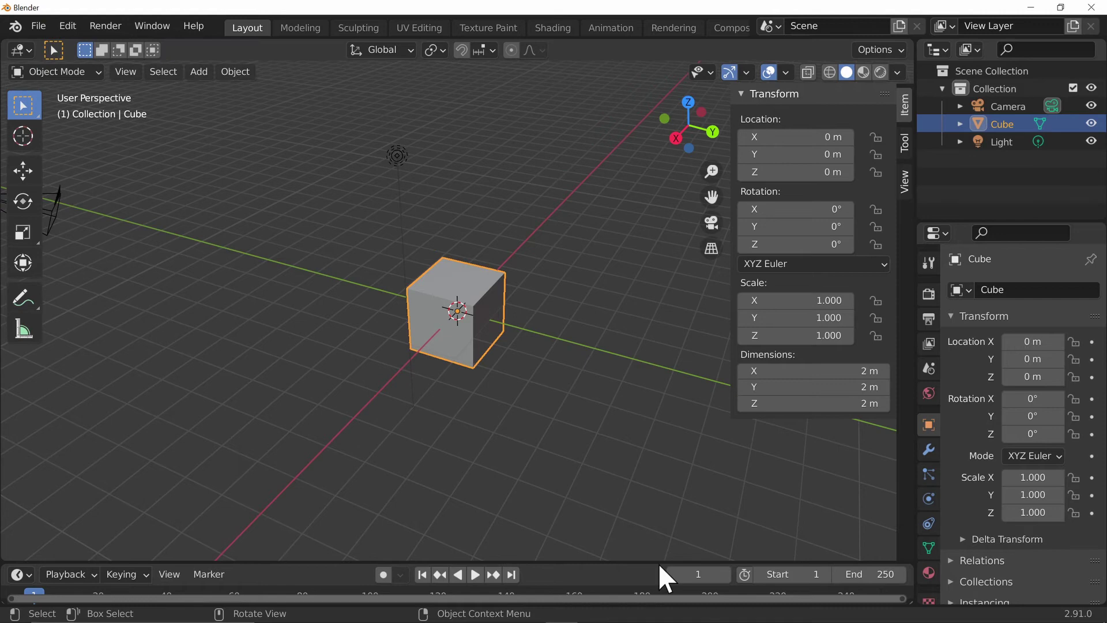
Make the timeline taller, widen the outliner/properties column, and give the properties editor more height
drag(657, 563, 670, 530)
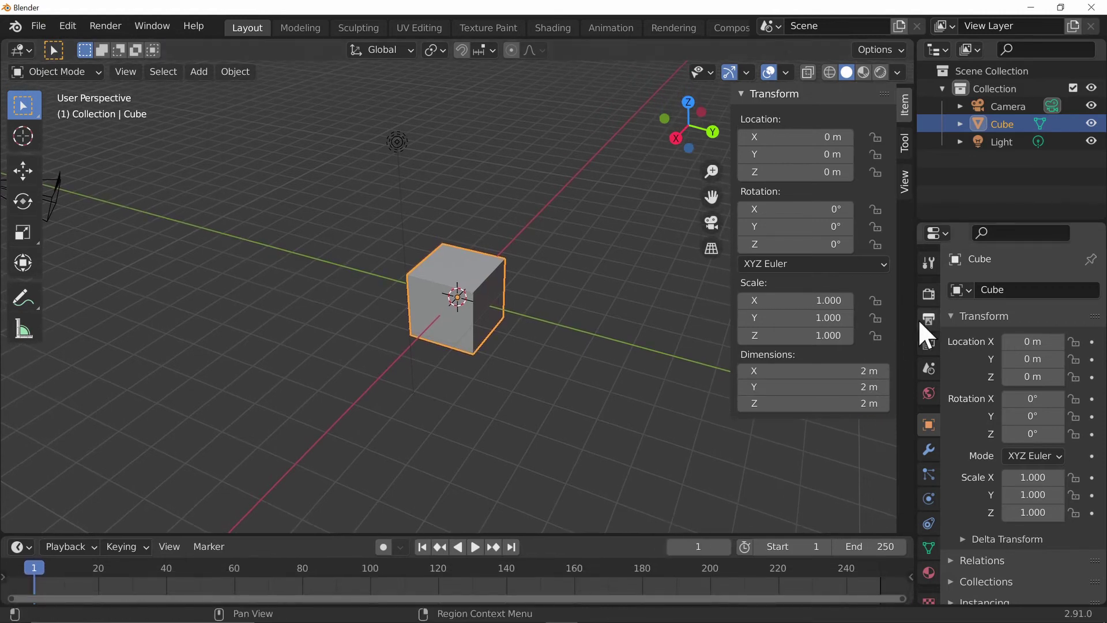
drag(915, 316, 699, 320)
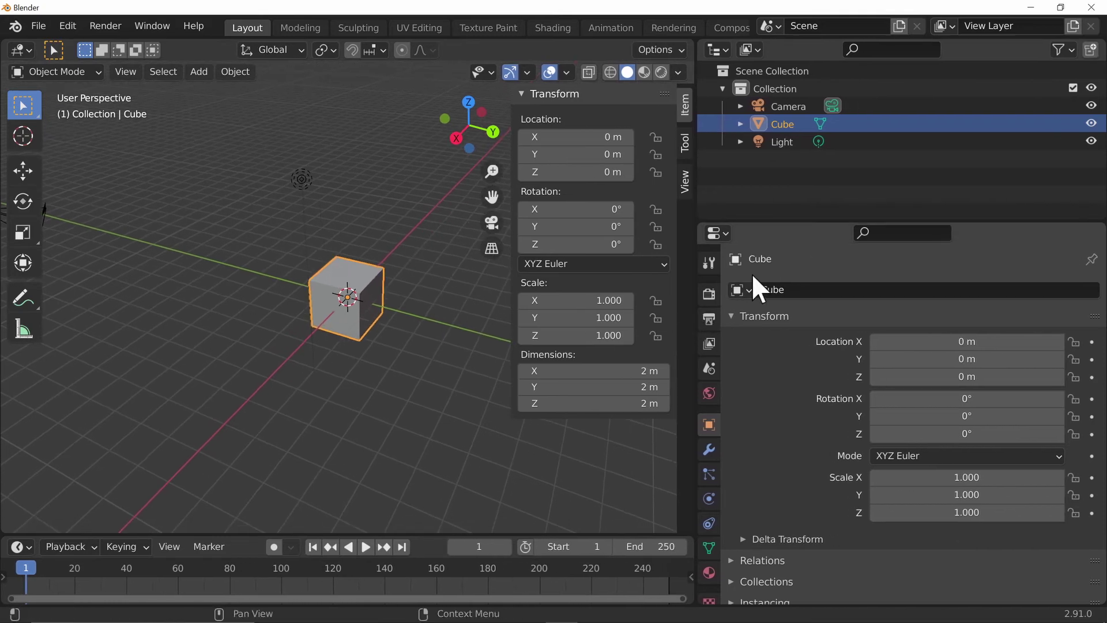
drag(818, 223, 847, 173)
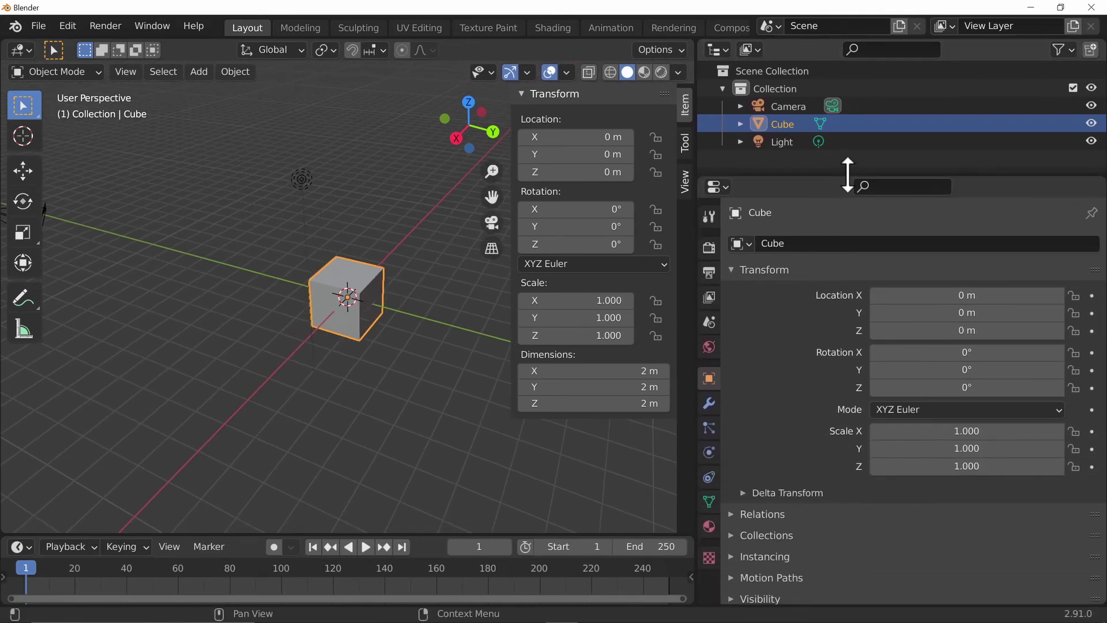
drag(702, 261, 853, 382)
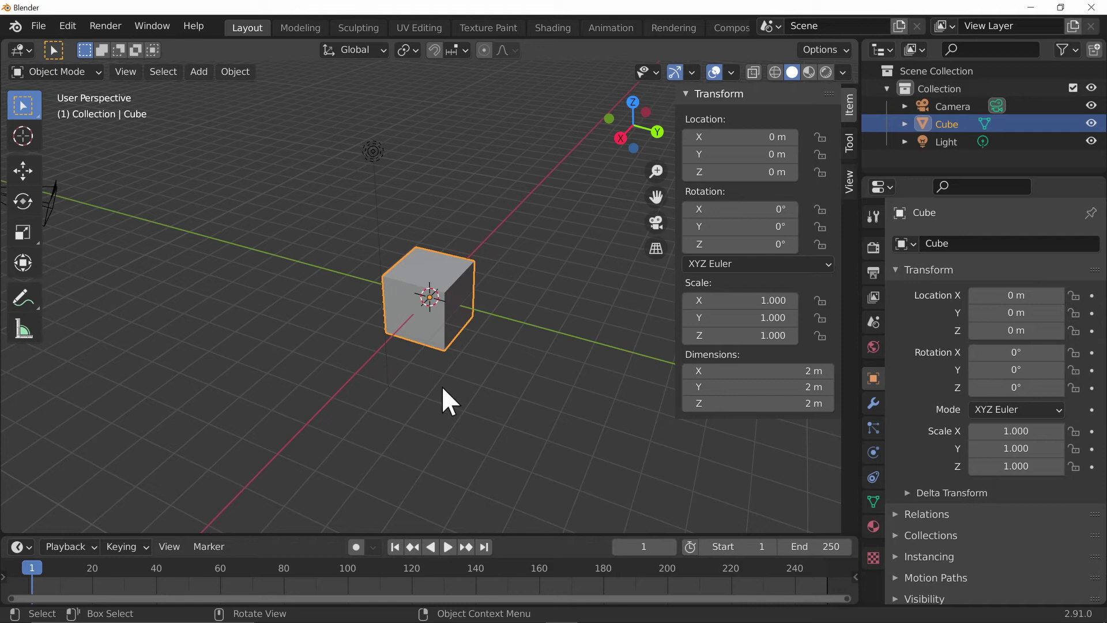
right_click(542, 50)
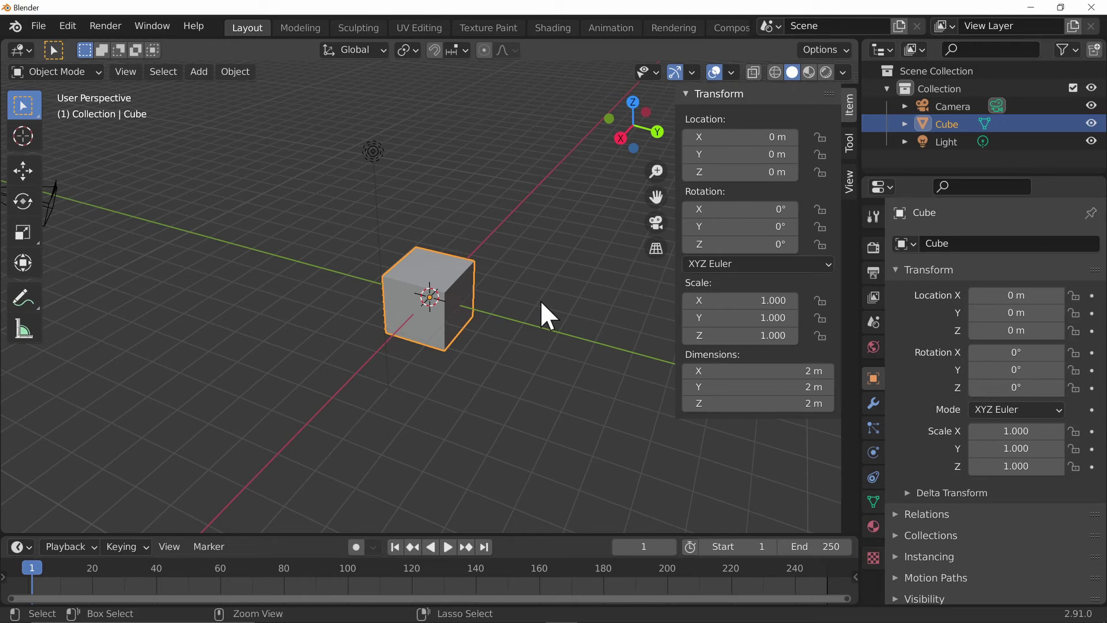
key(ctrl+space)
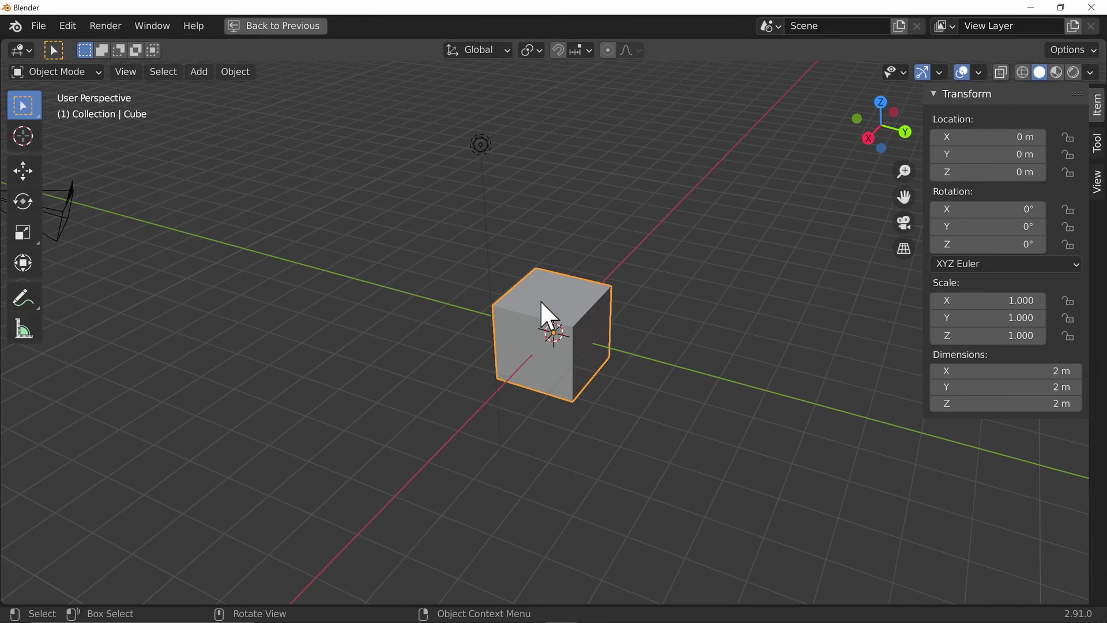
key(ctrl+space)
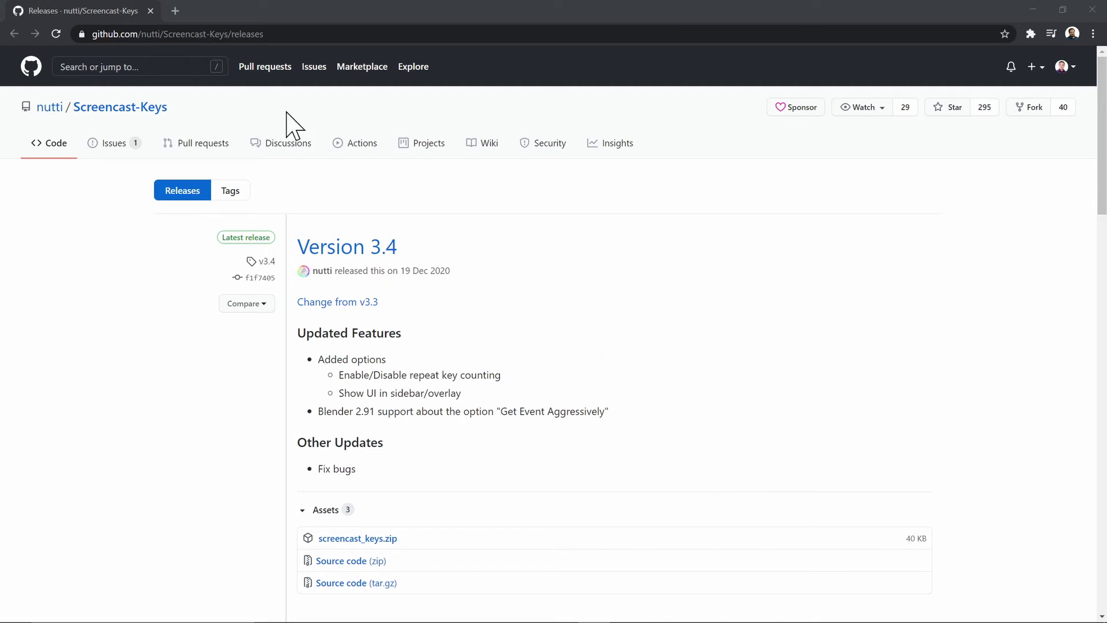
Download screencast_keys.zip from the Screencast-Keys Version 3.4 release assets
click(95, 34)
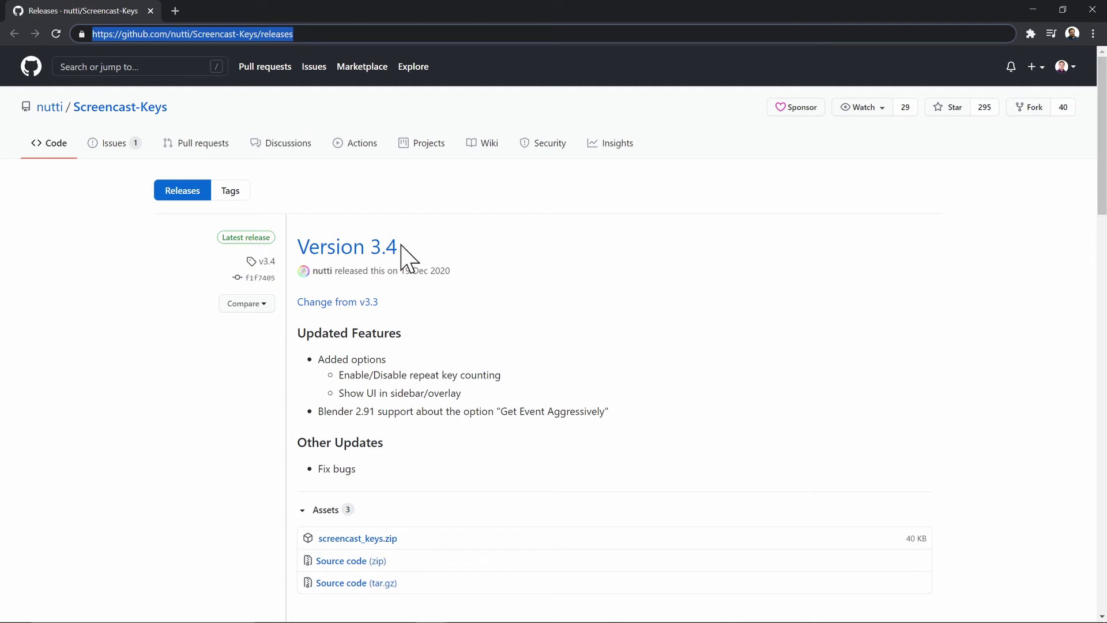
drag(317, 413, 674, 427)
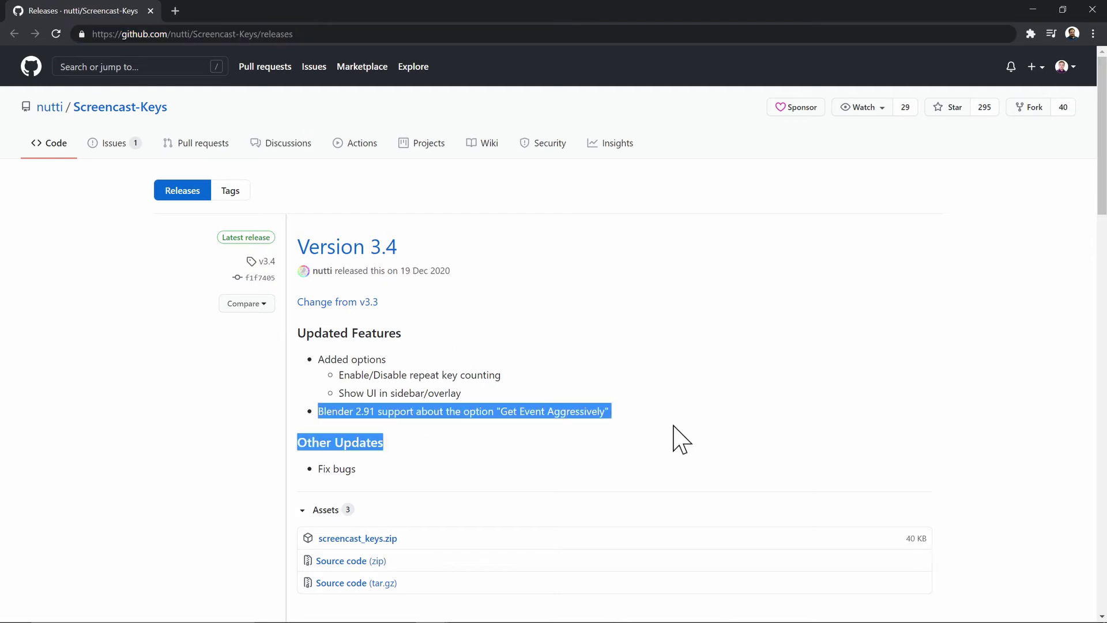
click(718, 427)
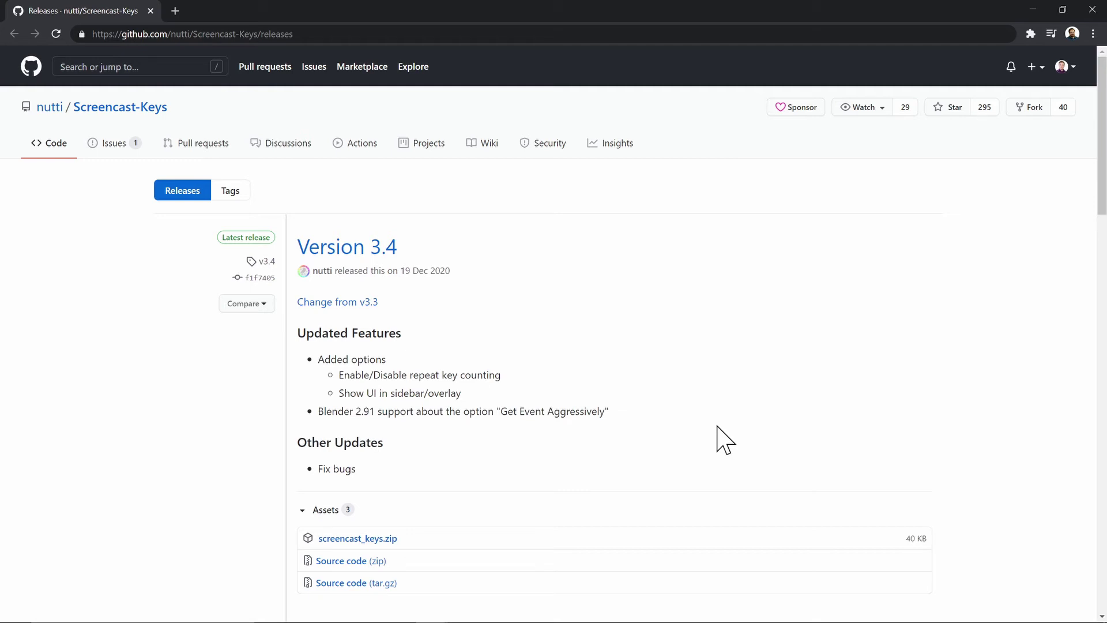
click(386, 542)
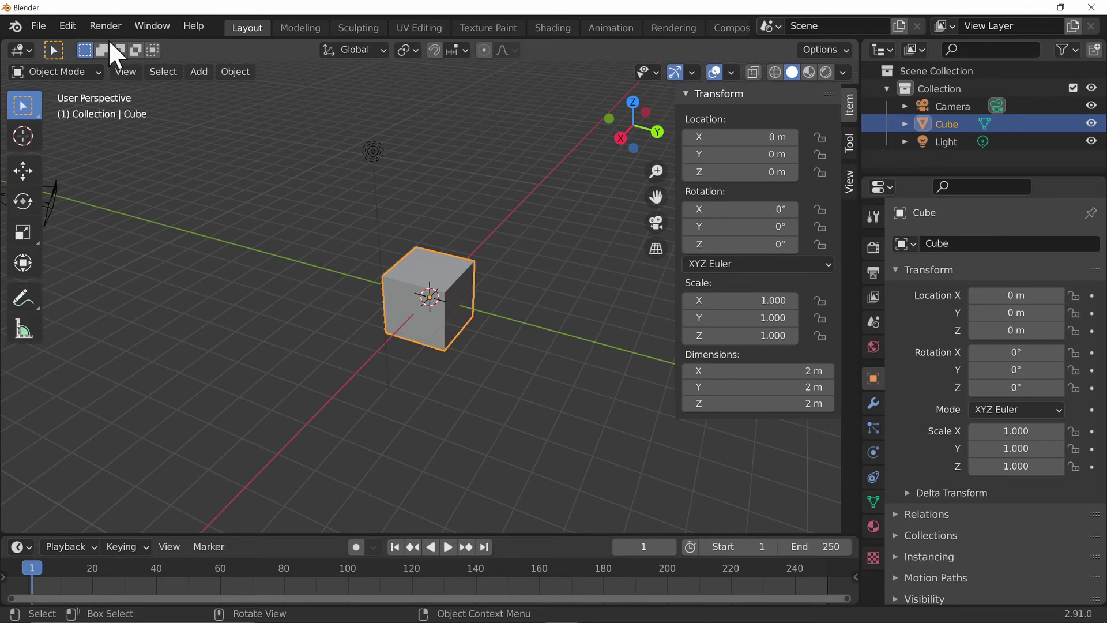
Install screencast_keys.zip from the Downloads folder through Preferences > Add-ons > Install
click(68, 25)
click(155, 277)
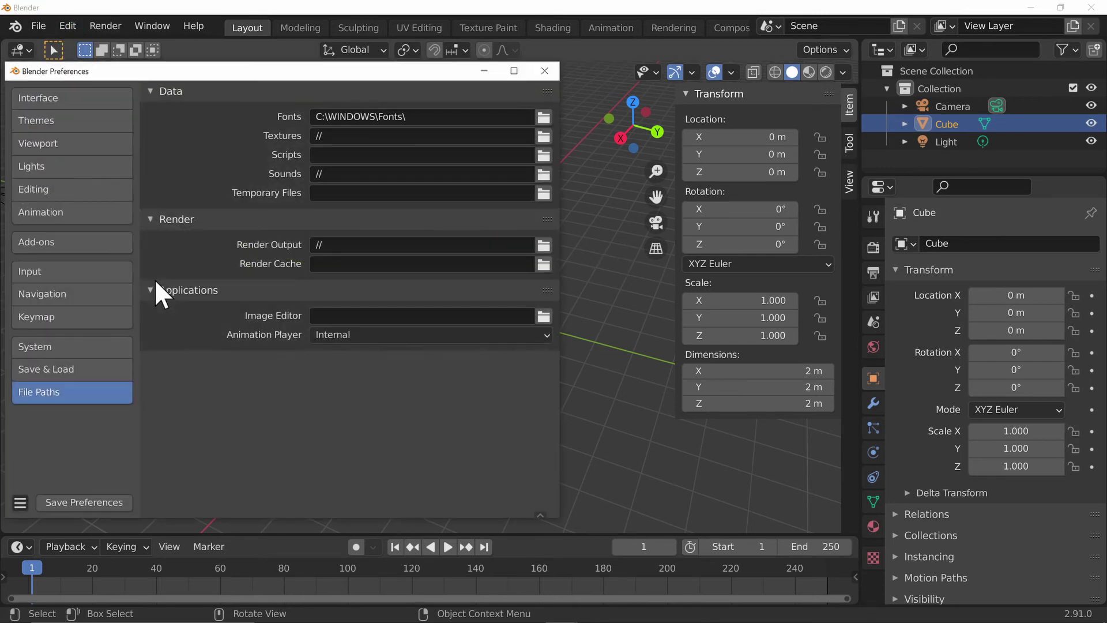
click(72, 243)
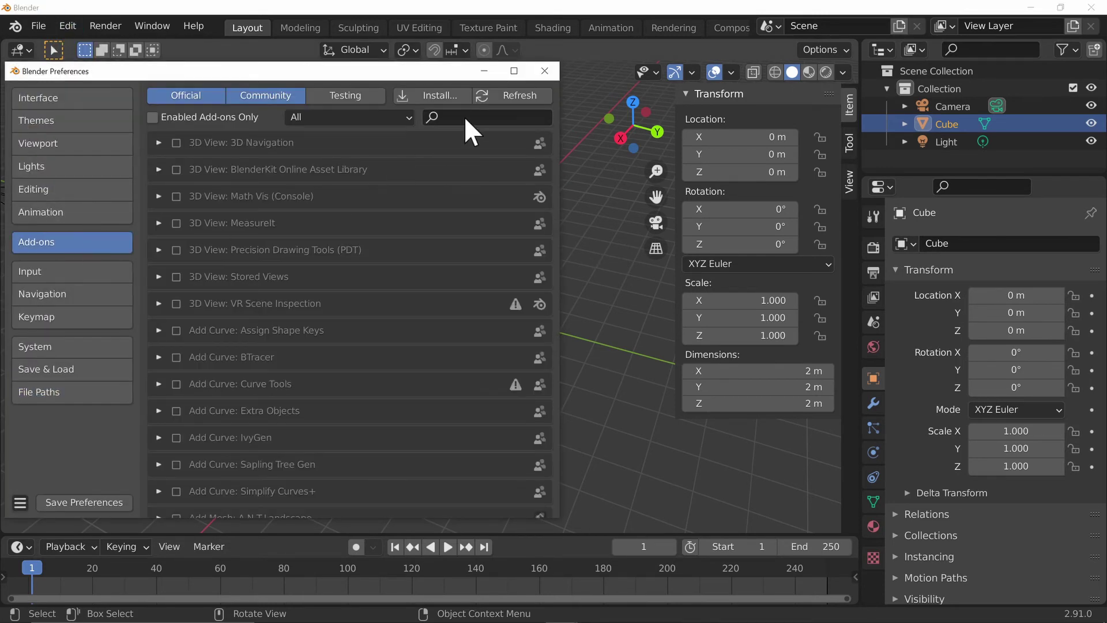
click(442, 95)
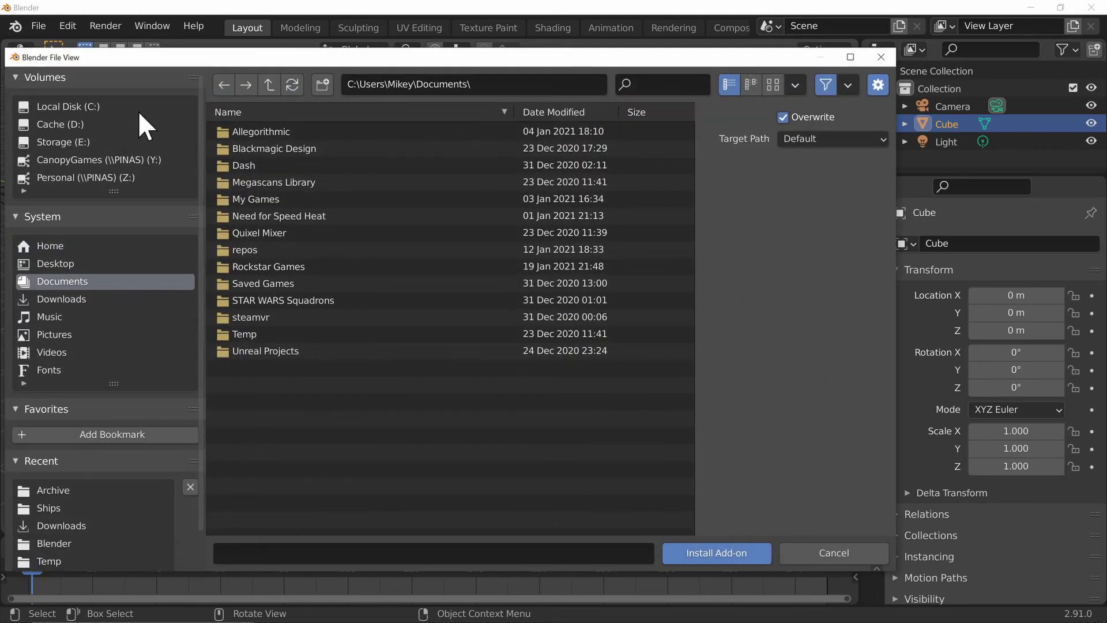
click(59, 299)
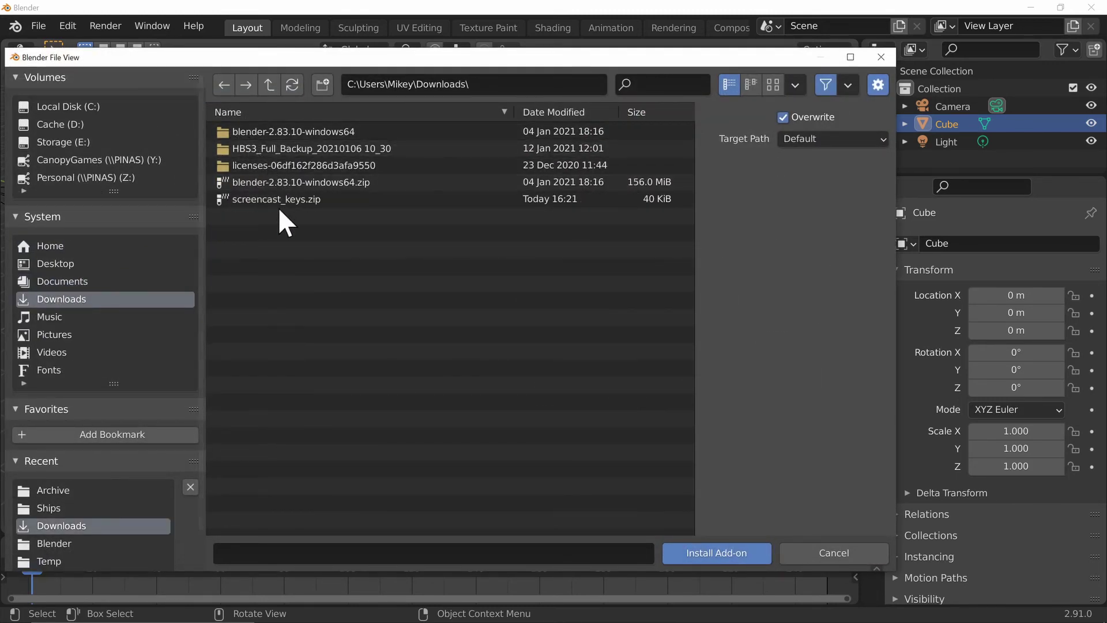
double_click(321, 198)
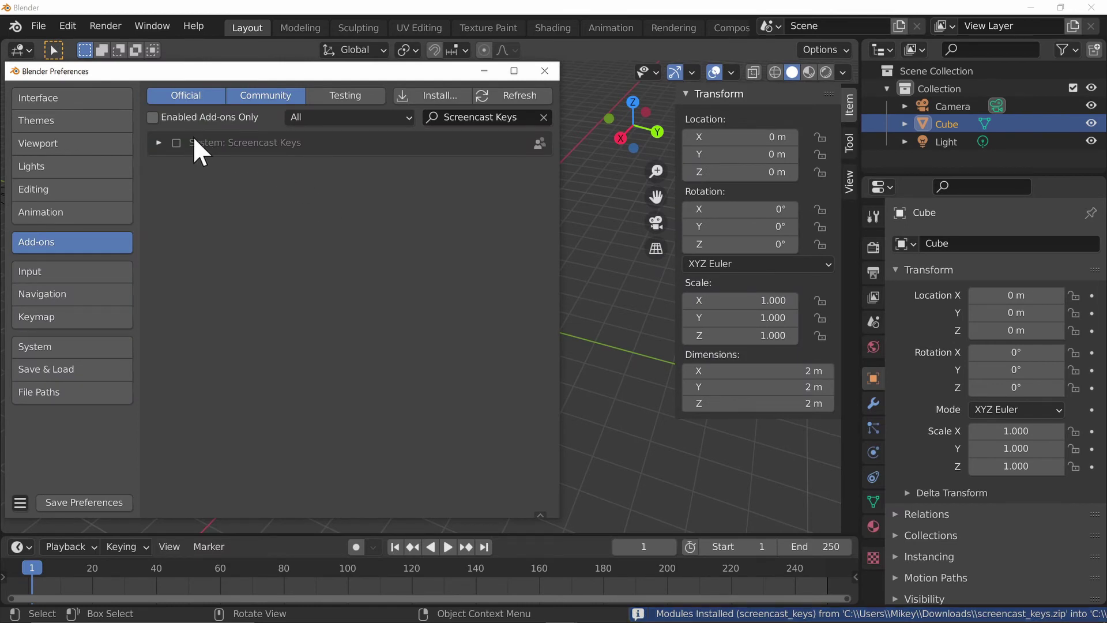
Enable the System: Screencast Keys add-on in the Add-ons list
click(176, 142)
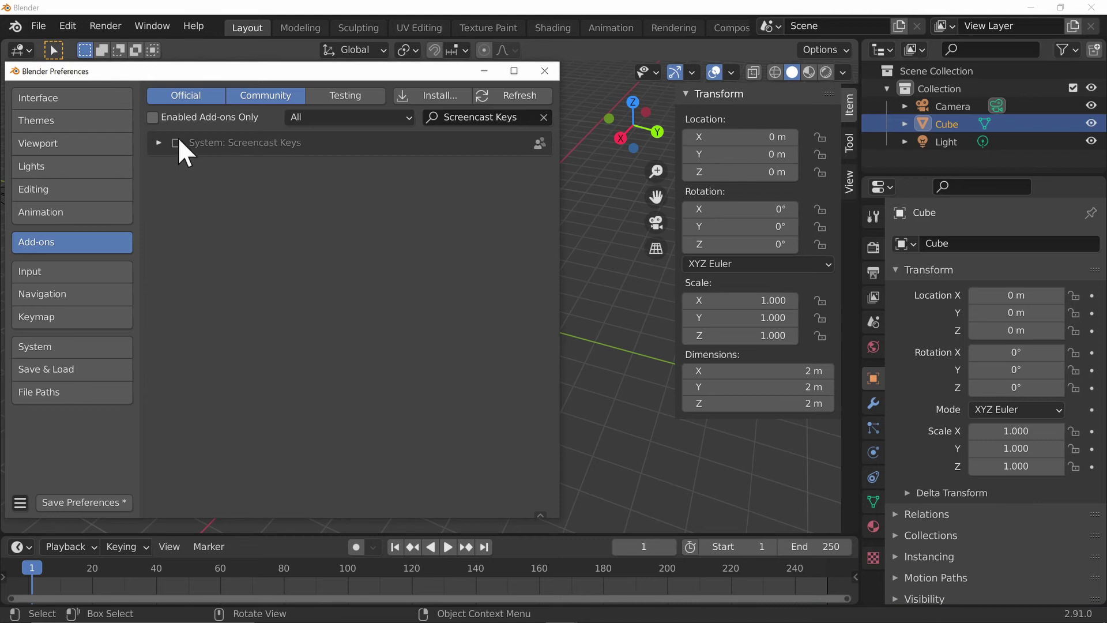
click(176, 143)
click(177, 142)
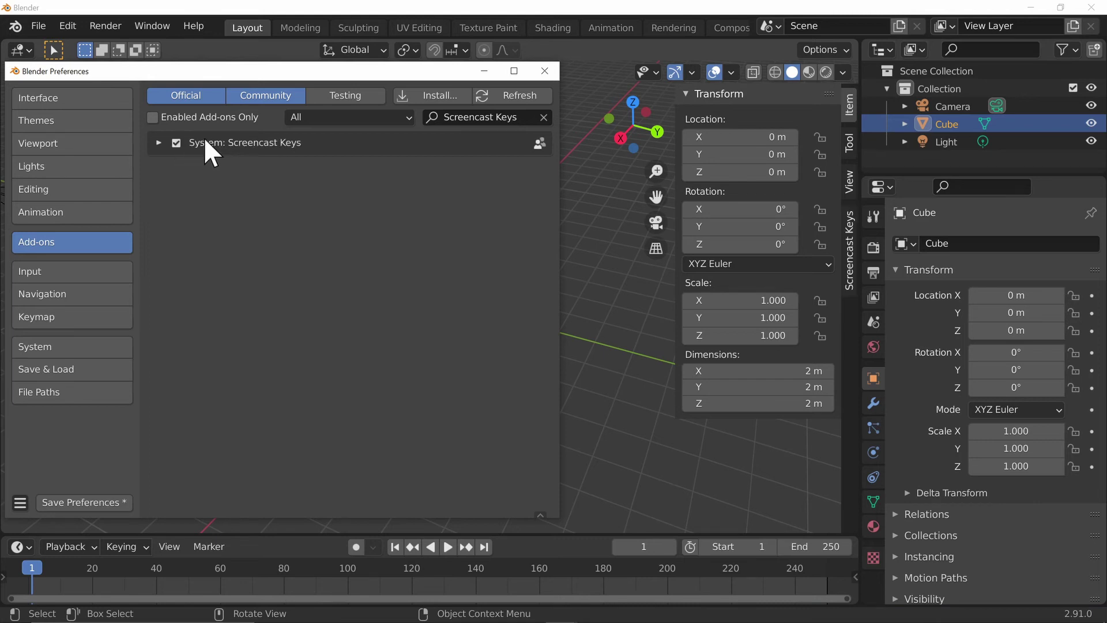
click(176, 142)
click(177, 143)
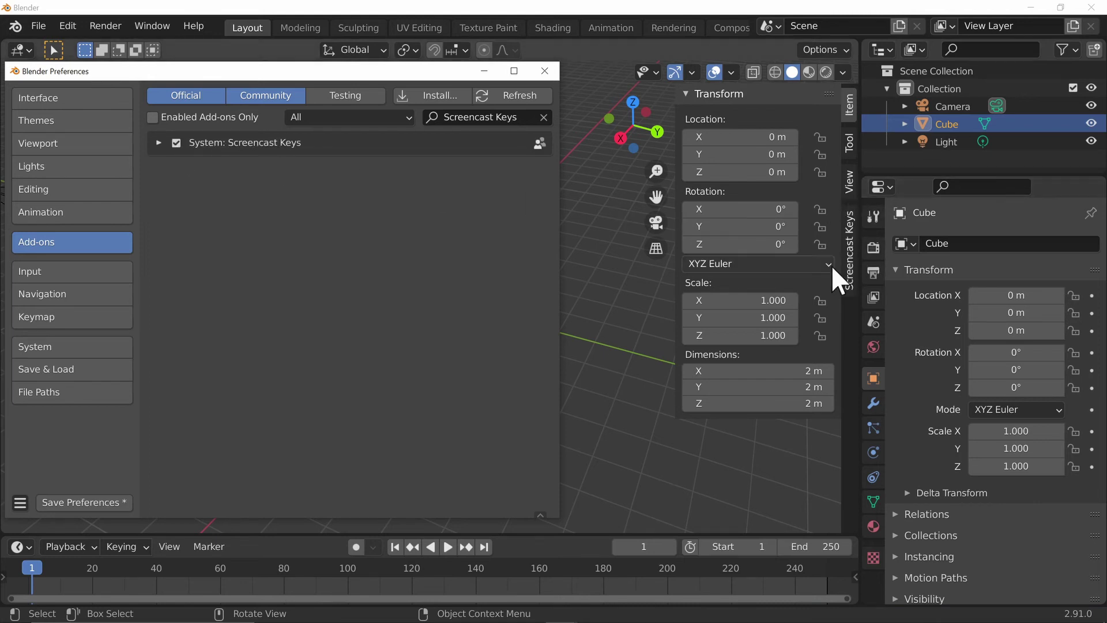
Show the Screencast Keys settings in the viewport's N sidebar
click(846, 252)
click(847, 173)
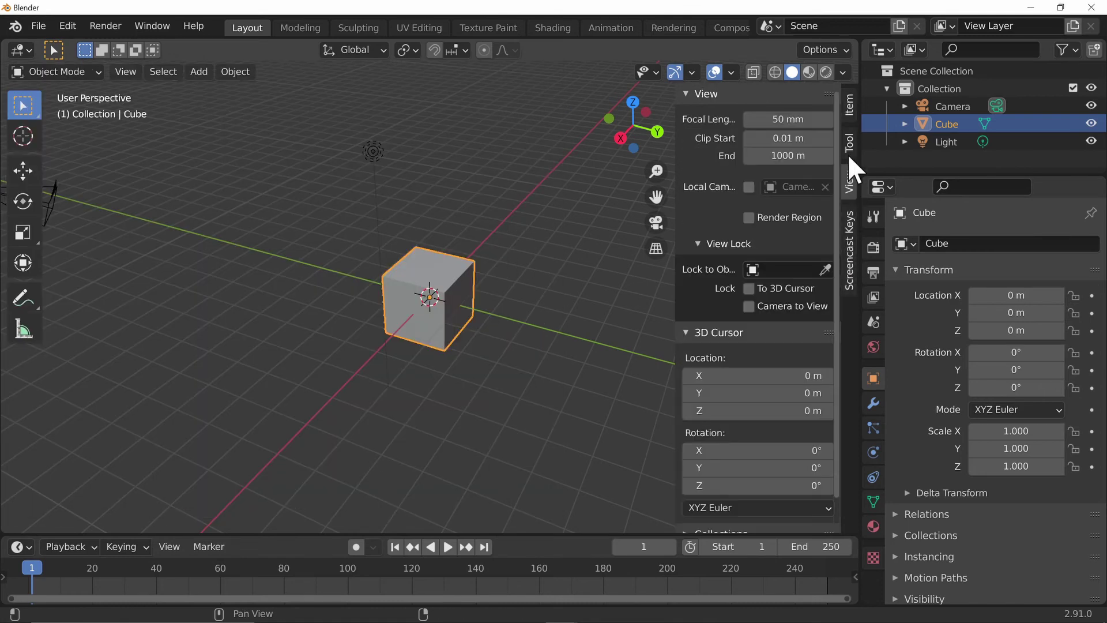
click(849, 142)
click(848, 105)
click(851, 141)
click(851, 183)
click(846, 233)
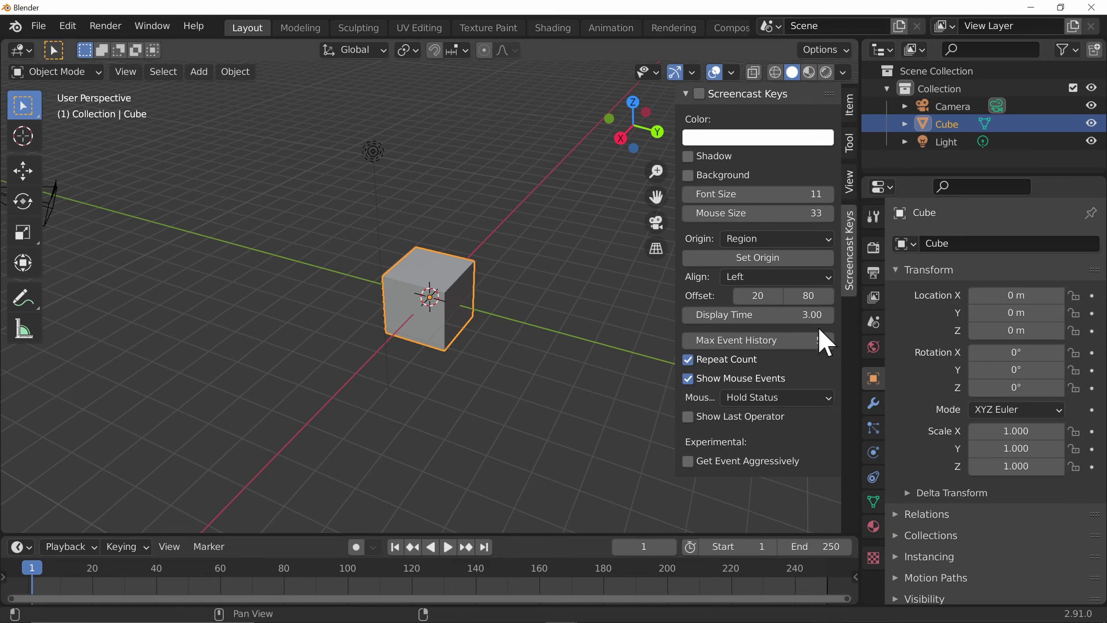
key(n)
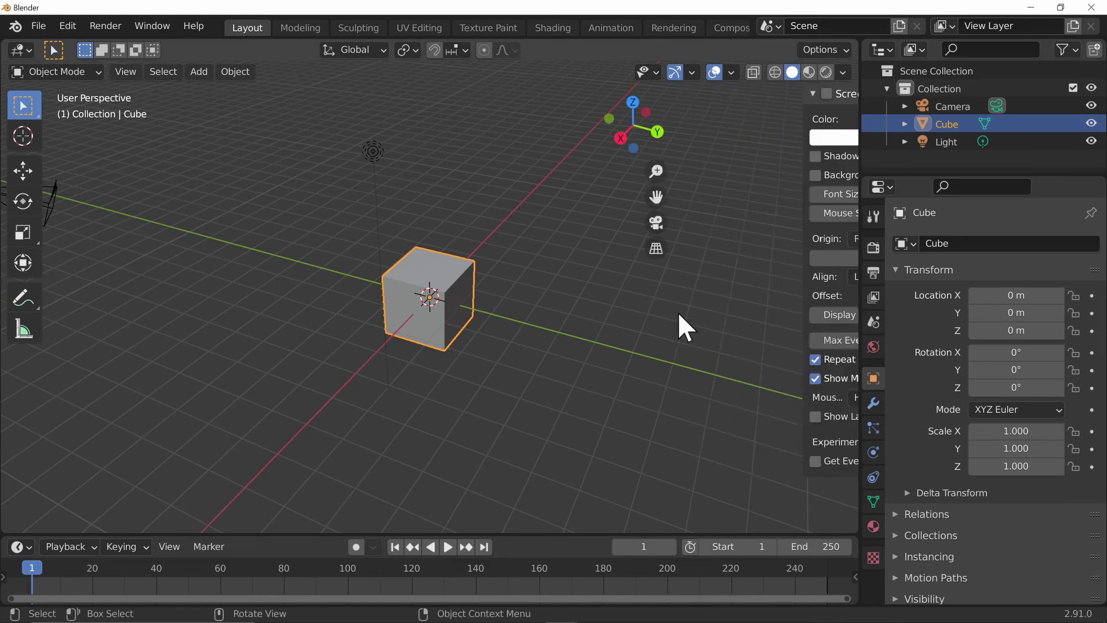
key(n)
key(n)
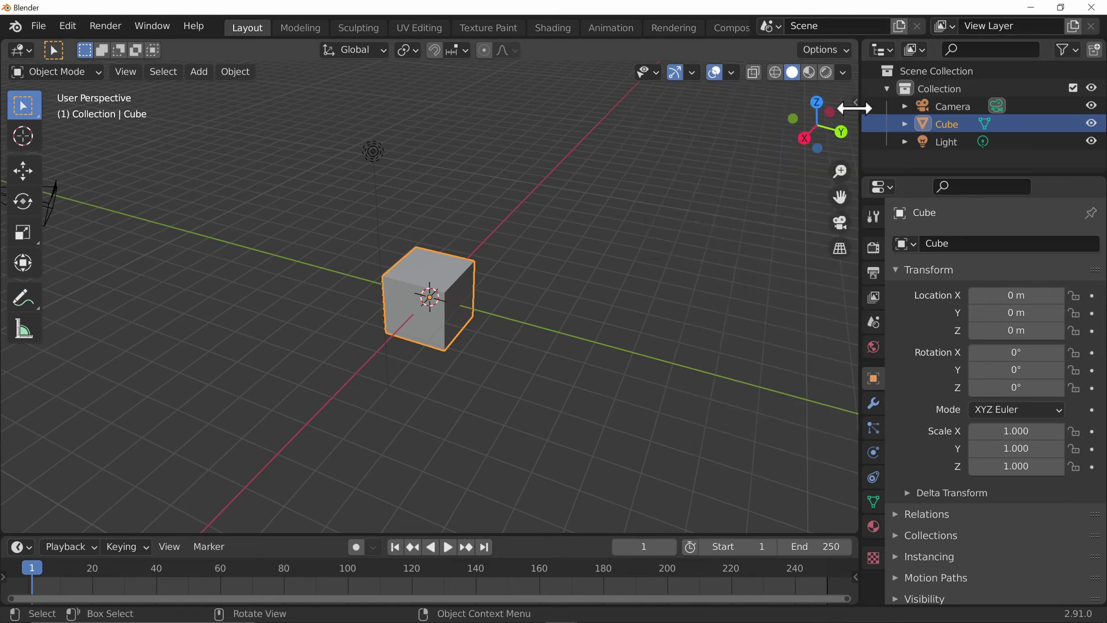
click(853, 99)
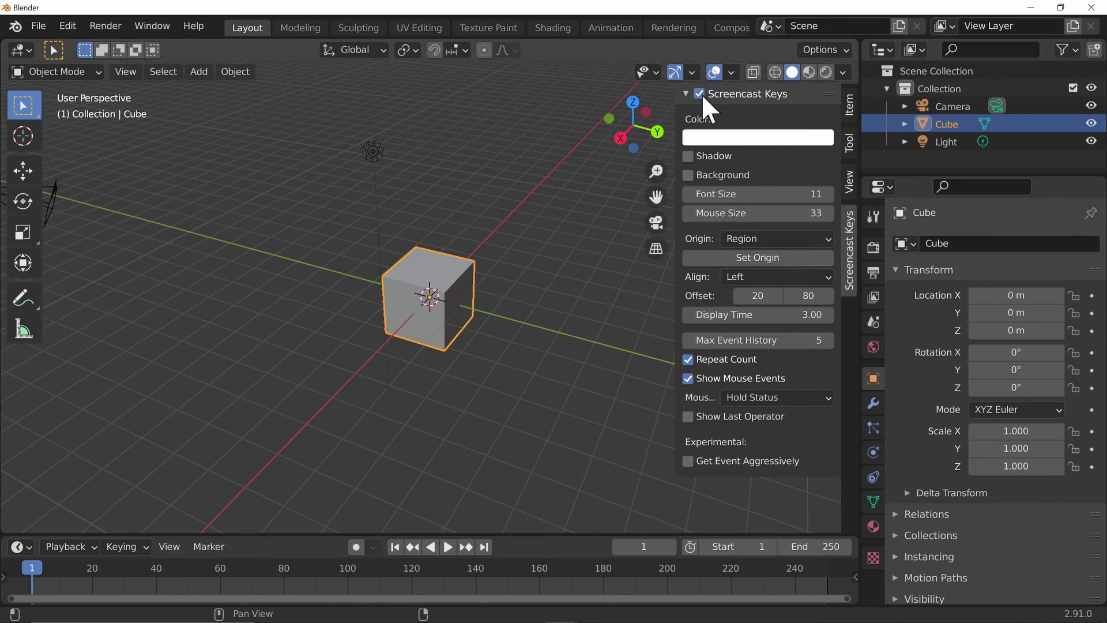
Select the Light, test the overlay with playback, and raise Screencast Keys font size to 48
click(553, 346)
click(374, 151)
key(space)
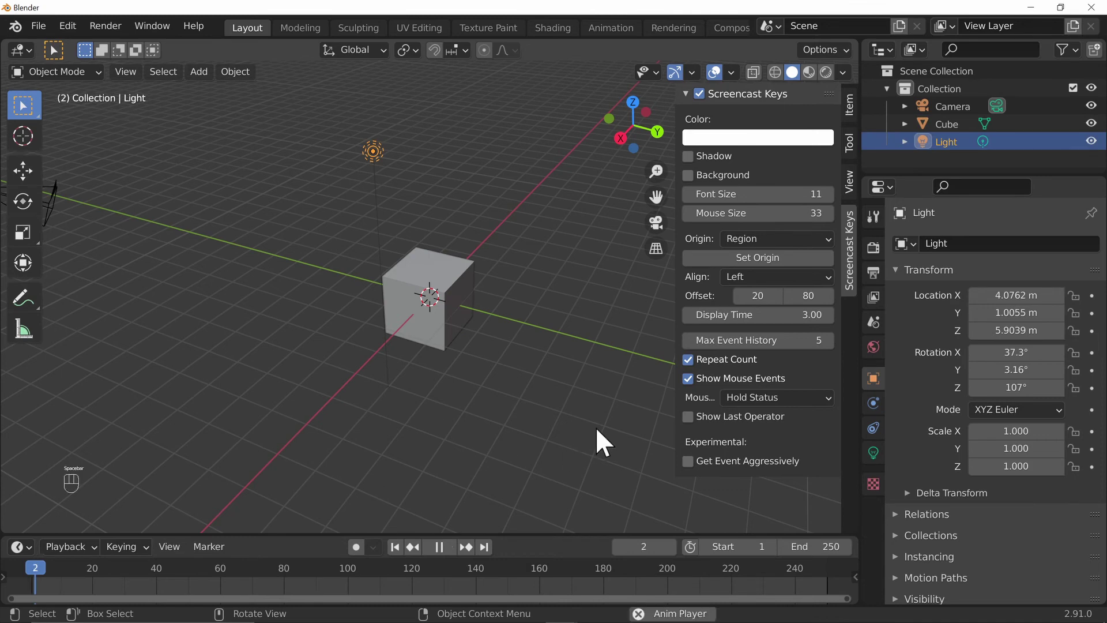
key(space)
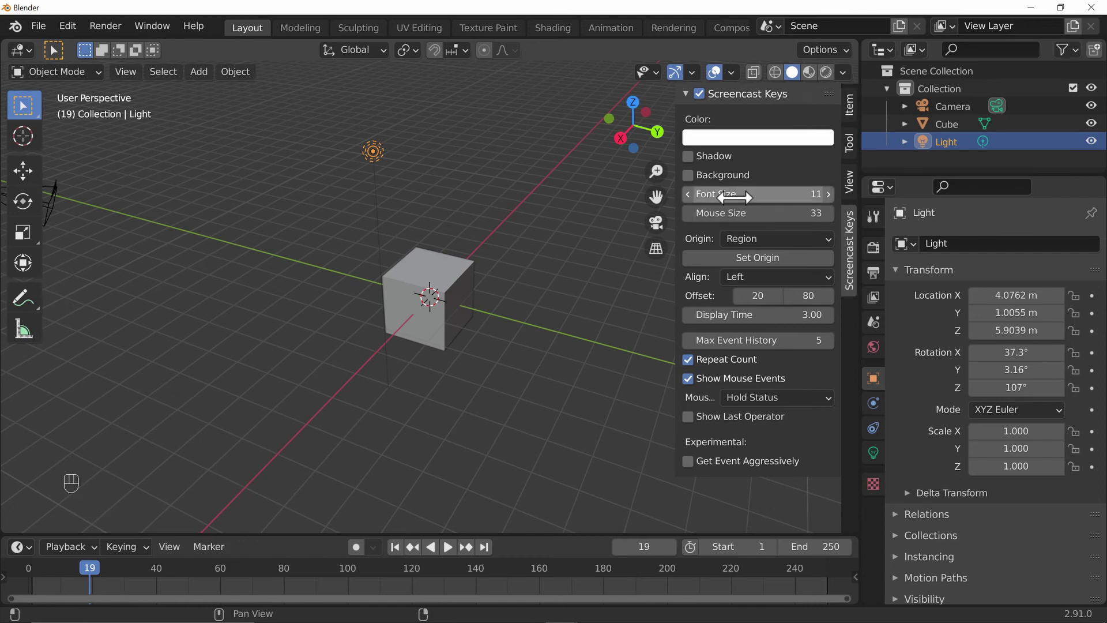
key(space)
key(space)
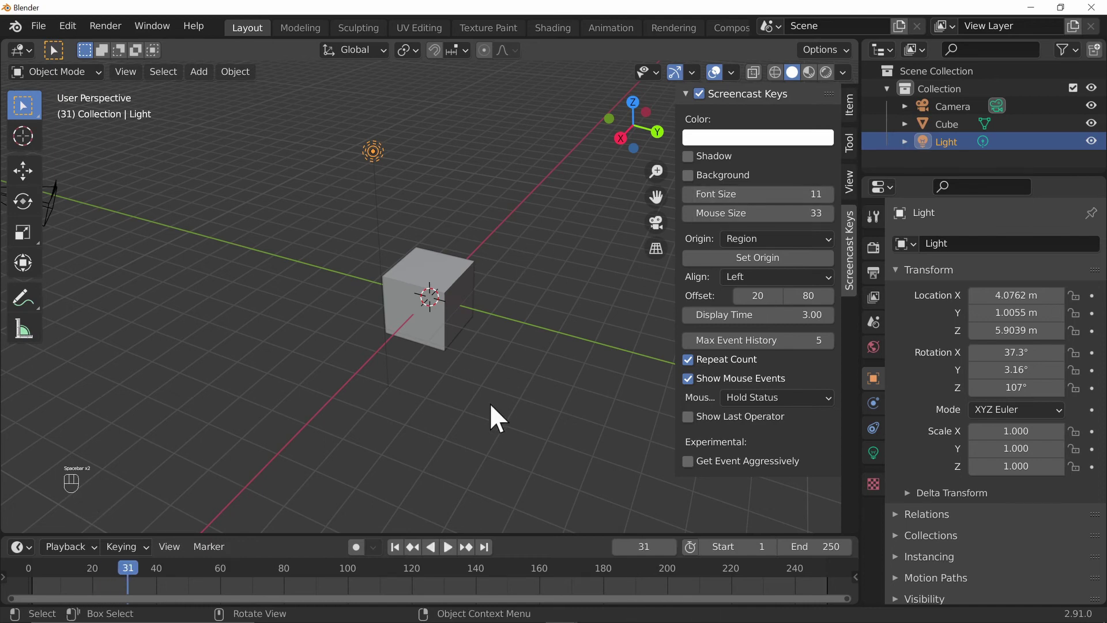
key(space)
key(space)
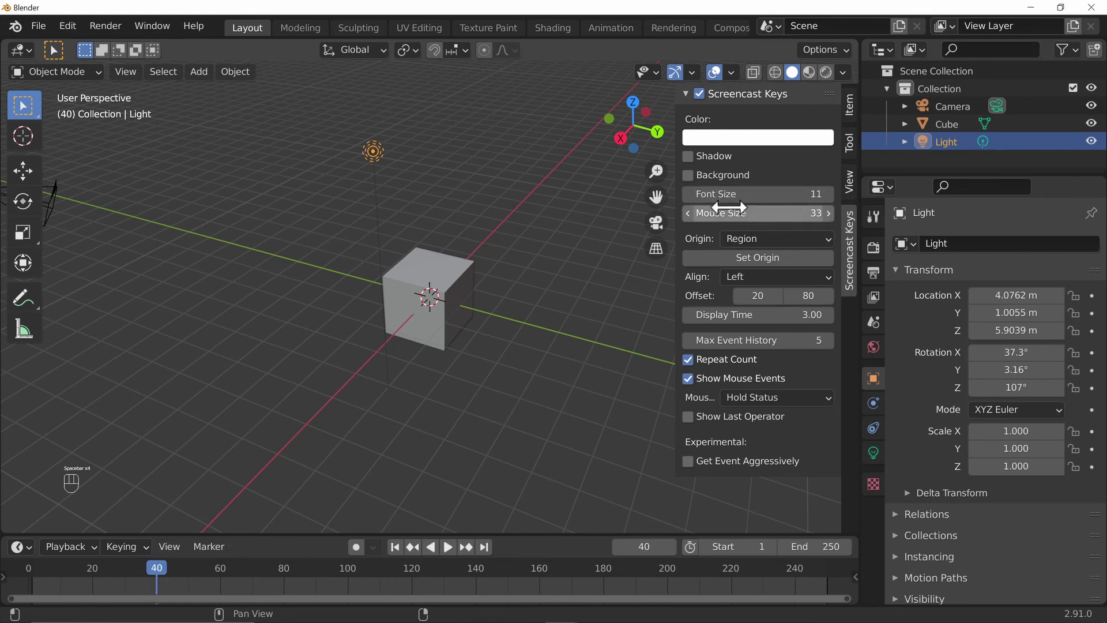
drag(750, 193, 785, 212)
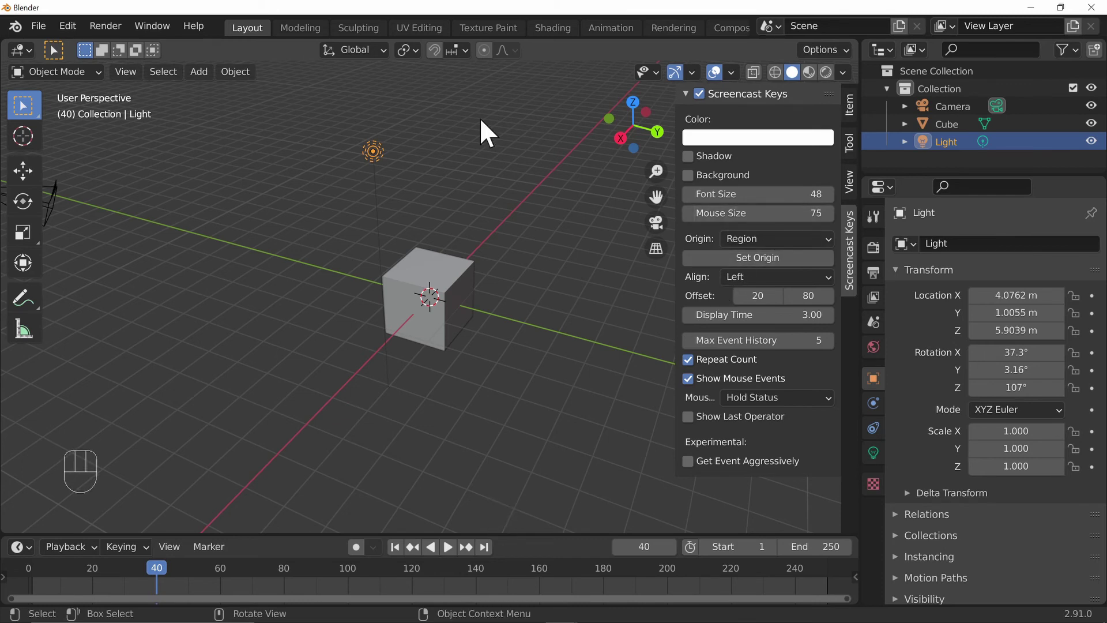
Align the Screencast Keys overlay Right, cut max event history to 4, and test with playback
click(750, 275)
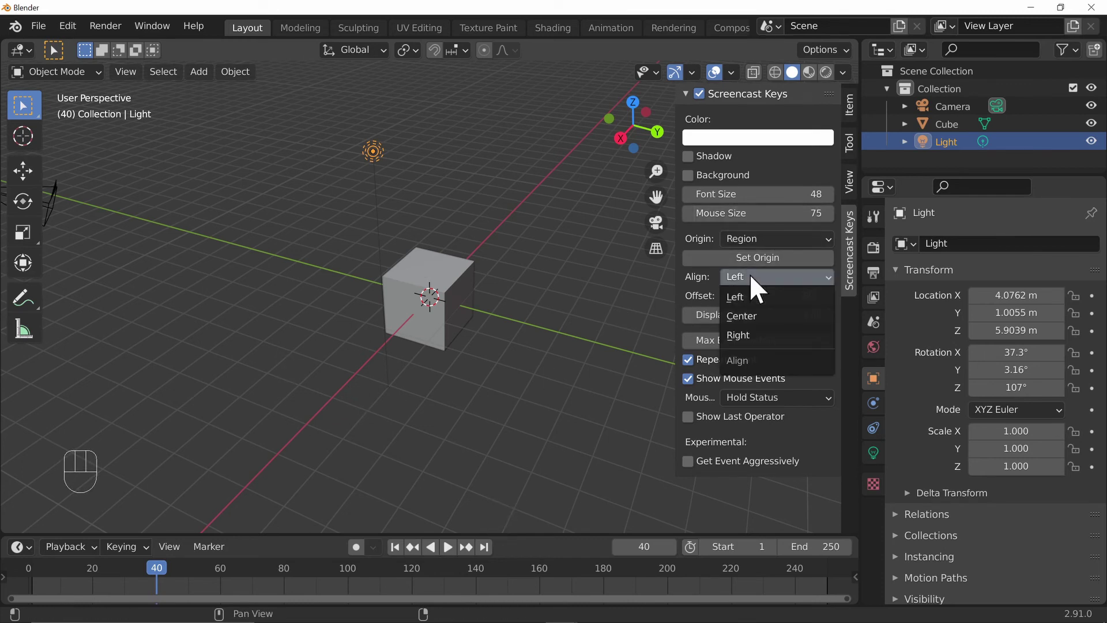
click(752, 335)
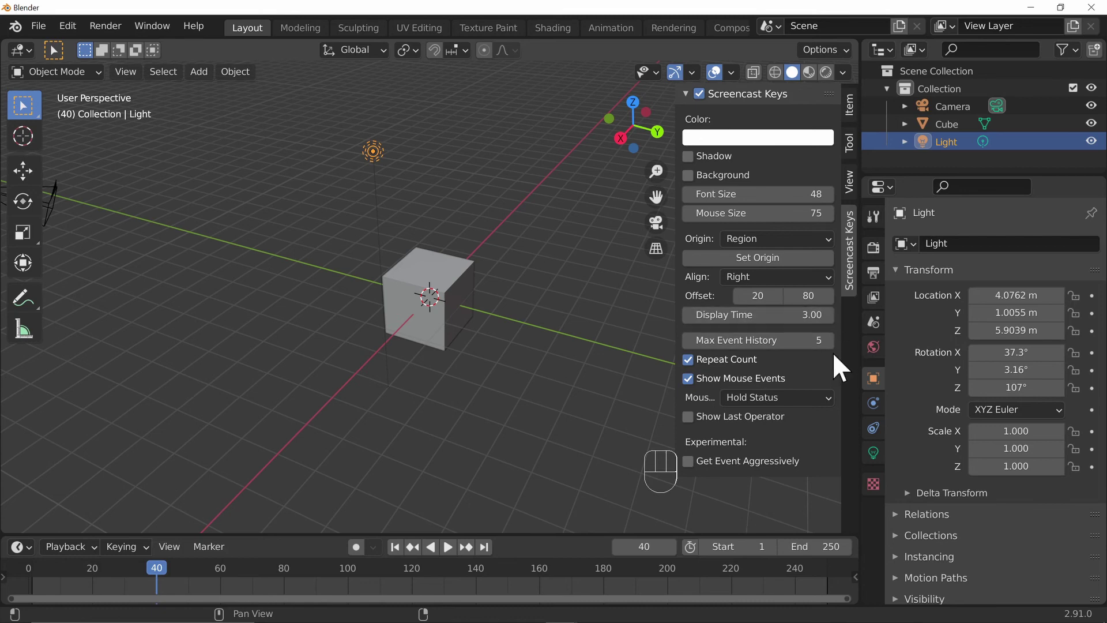
click(691, 339)
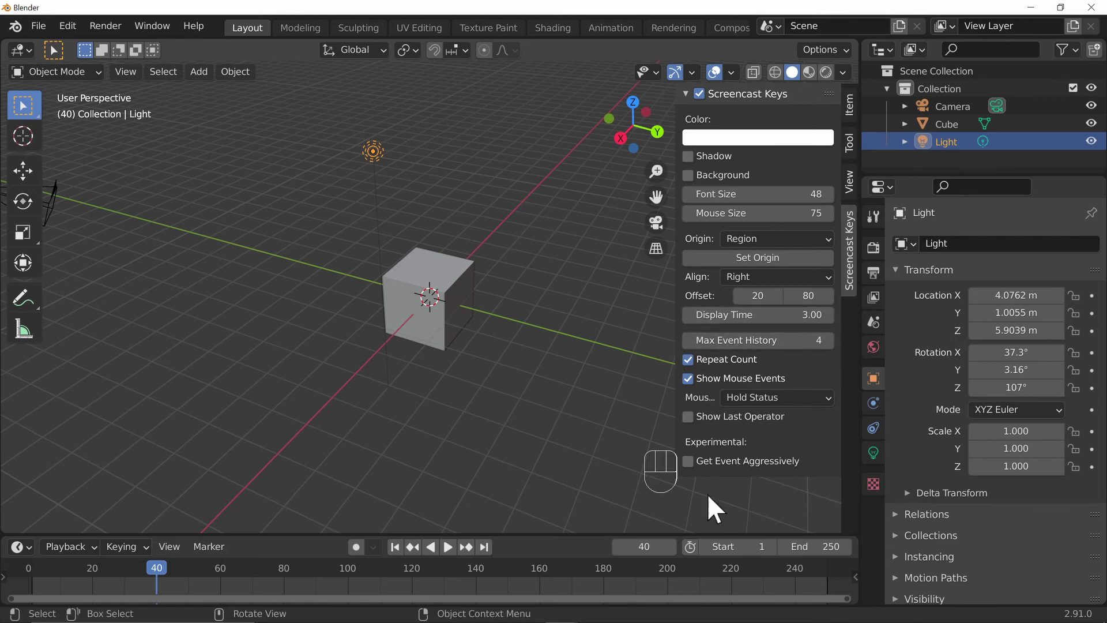
key(space)
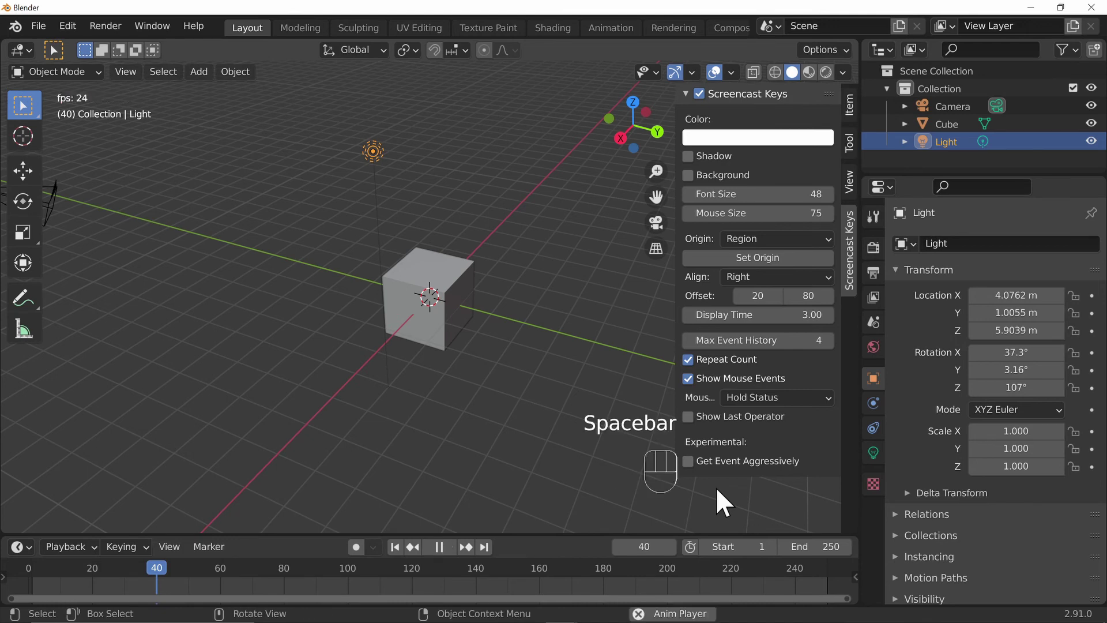
key(space)
Rotate the Light to 36.2°, 7.66°, 104°
key(d)
key(s)
key(r)
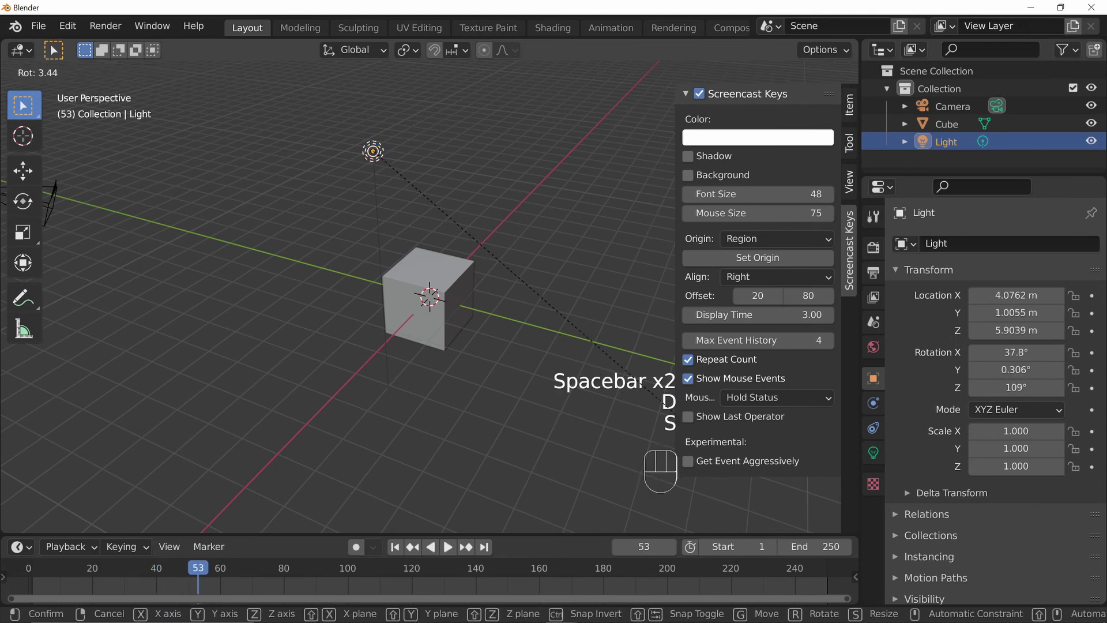
click(600, 408)
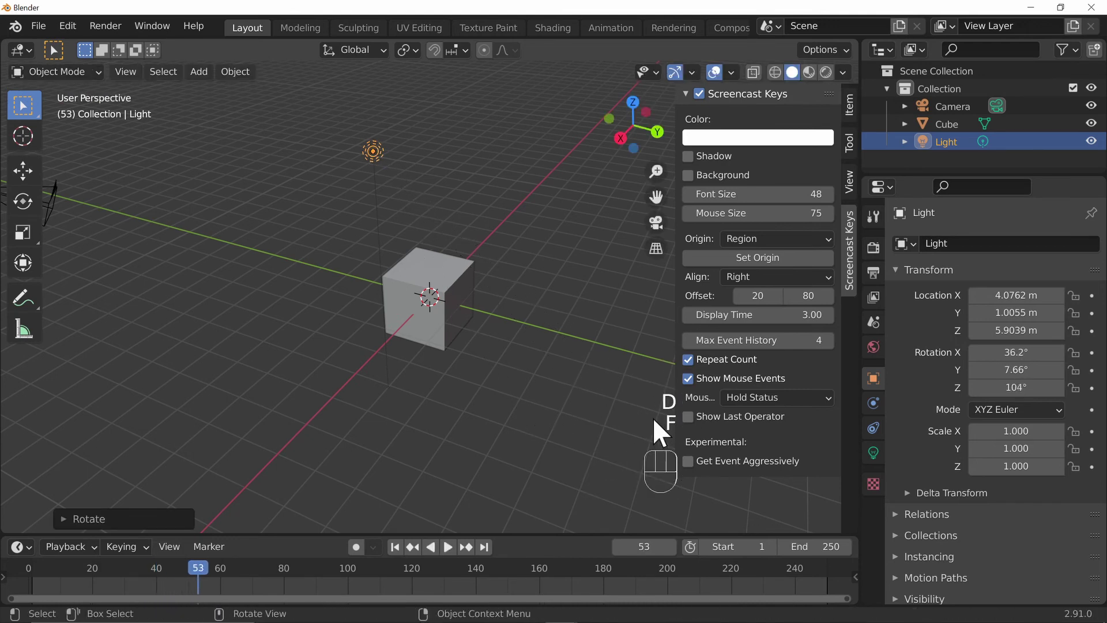
Test the overlay with F, G, V, B and N presses, cancelling each started action
key(f)
key(f)
key(g)
right_click(639, 410)
key(v)
key(b)
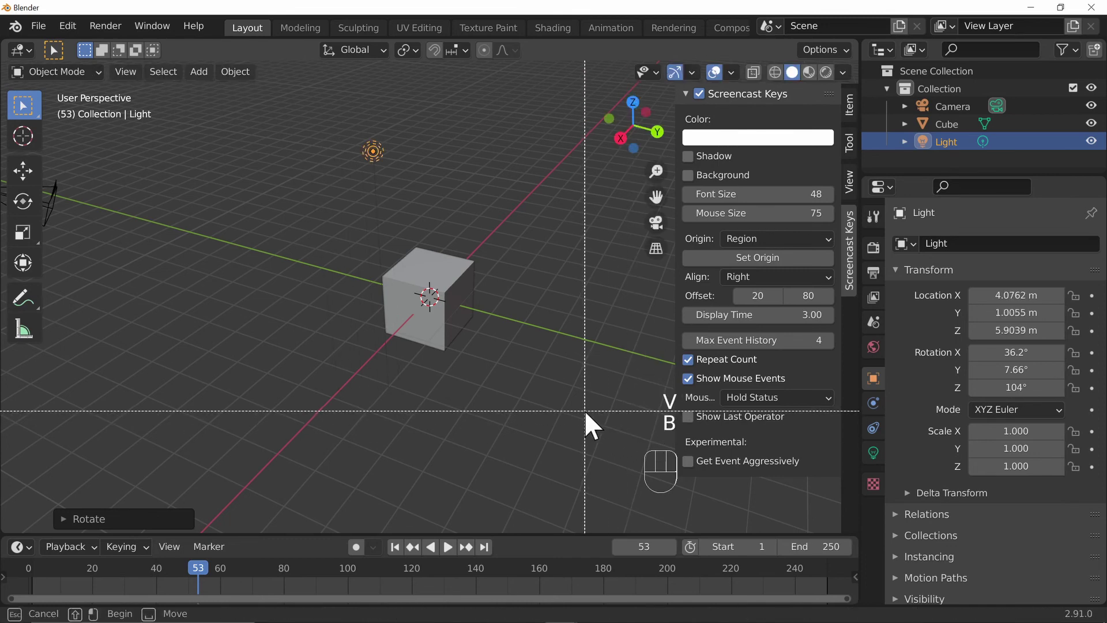
right_click(557, 363)
key(n)
key(n)
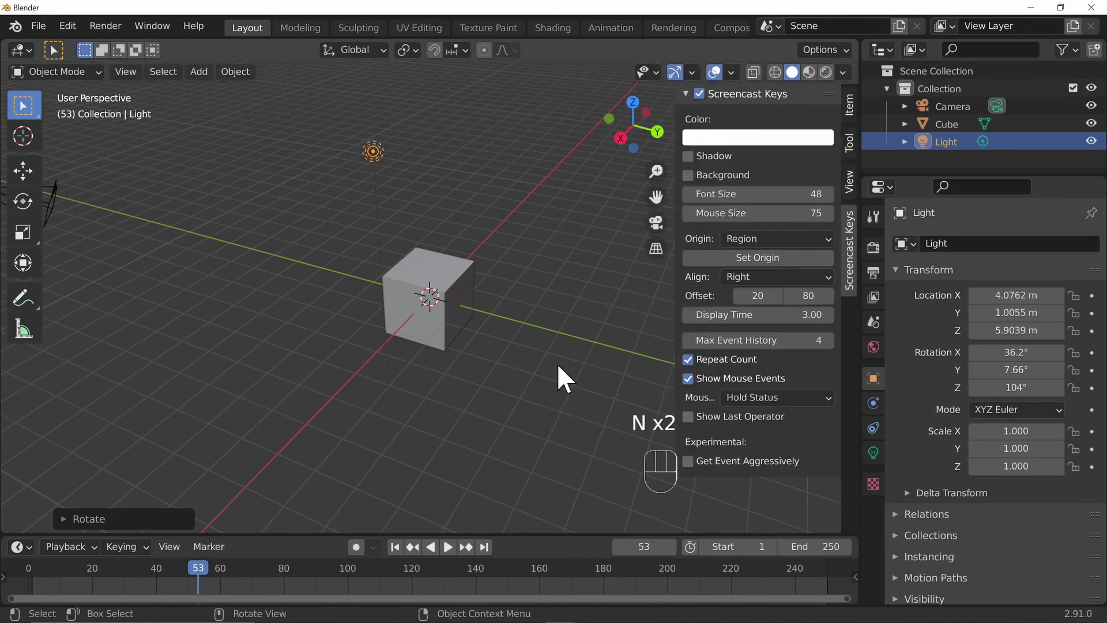
key(b)
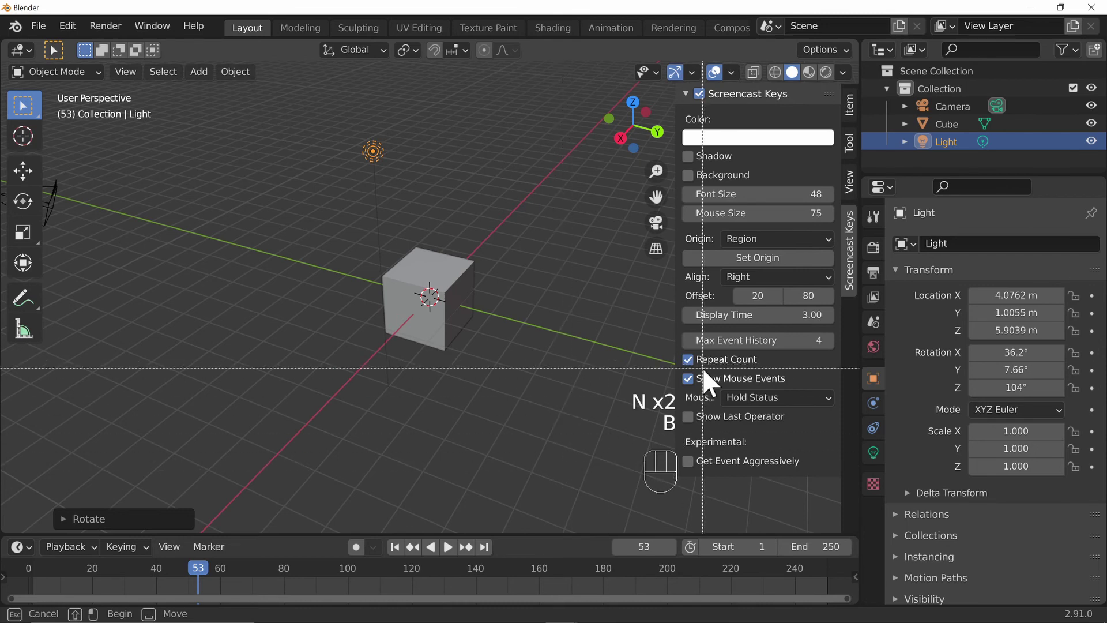
right_click(850, 458)
key(b)
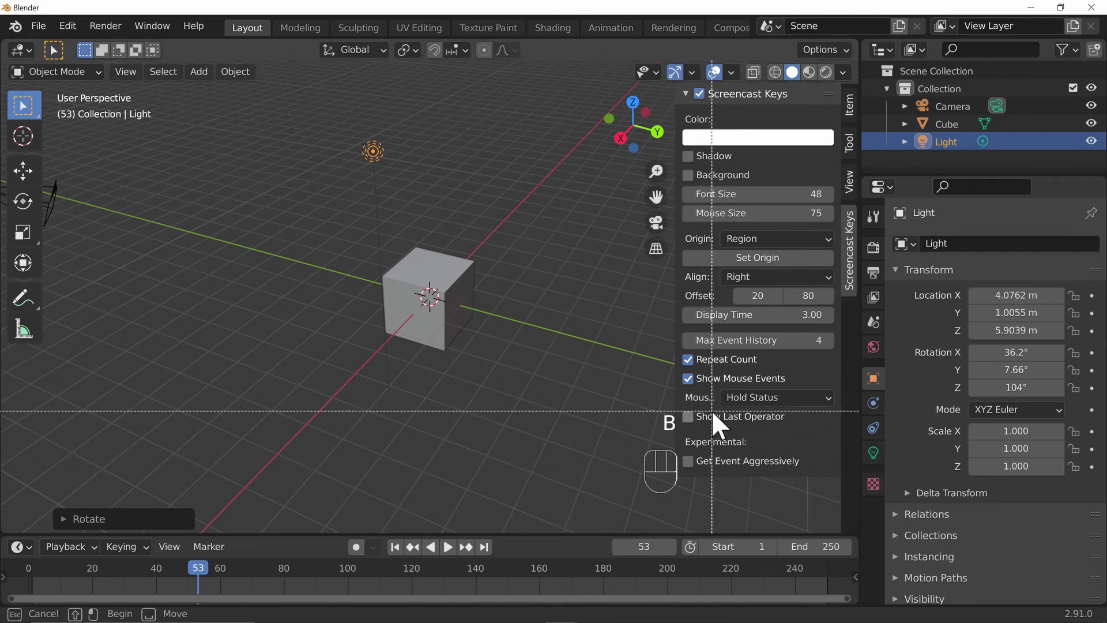
Push Screencast Keys Offset X to 386 and preview it during playback with the sidebar hidden
click(759, 295)
mouse_move(759, 295)
mouse_down()
mouse_move(853, 296)
mouse_move(759, 296)
mouse_up()
key(space)
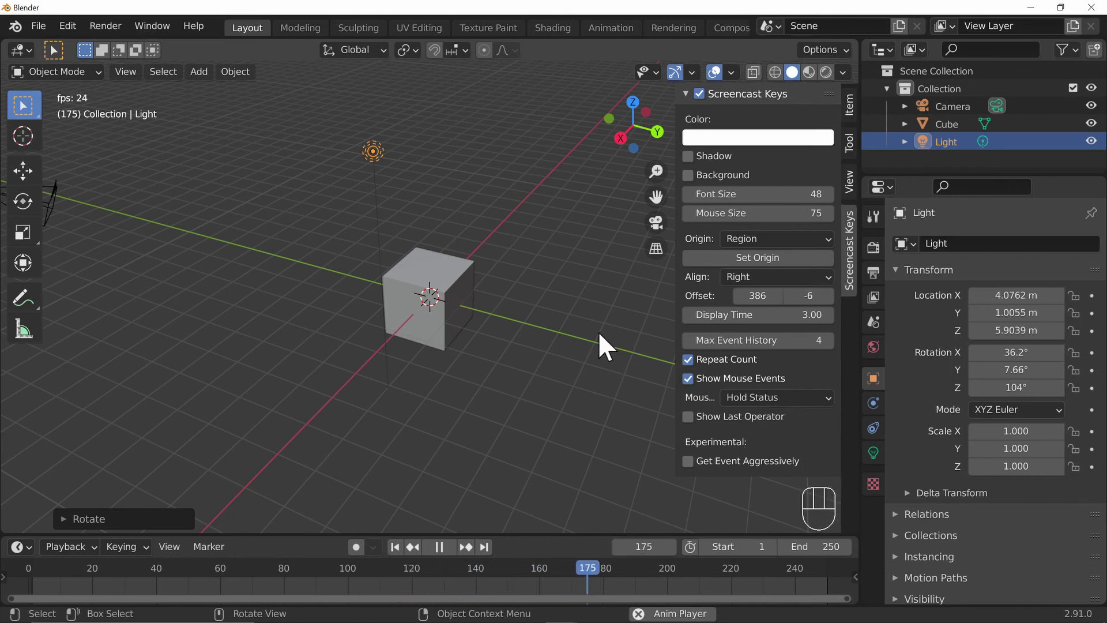
key(n)
click(602, 354)
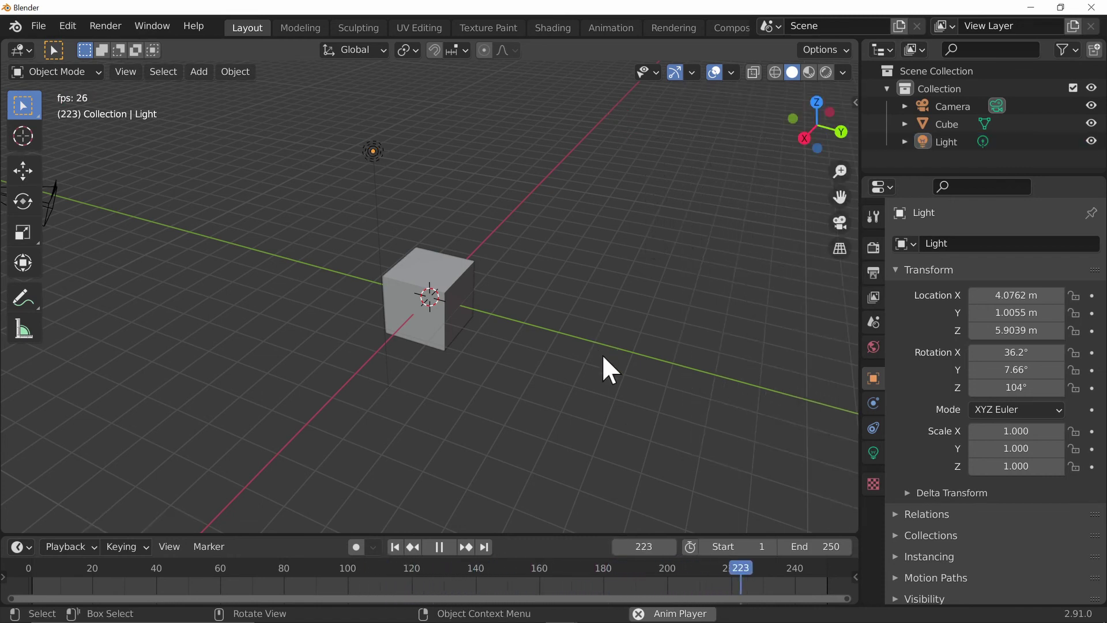
key(space)
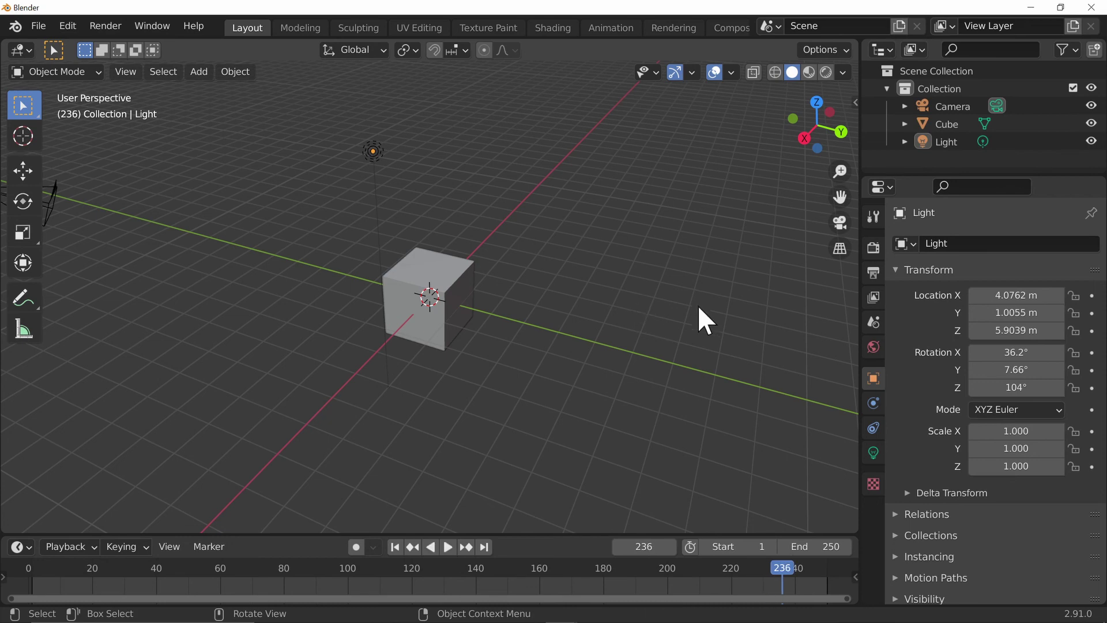
key(n)
key(n)
key(n)
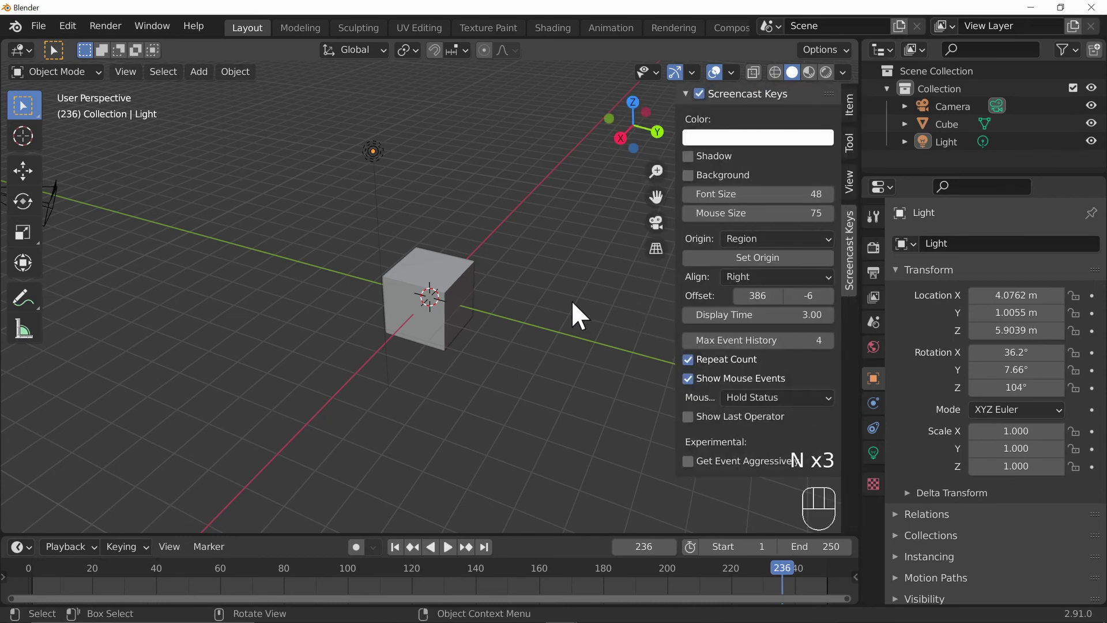
Set the Screencast Keys origin to Area, pick the 3D viewport, and drag Offset X to -45
click(752, 239)
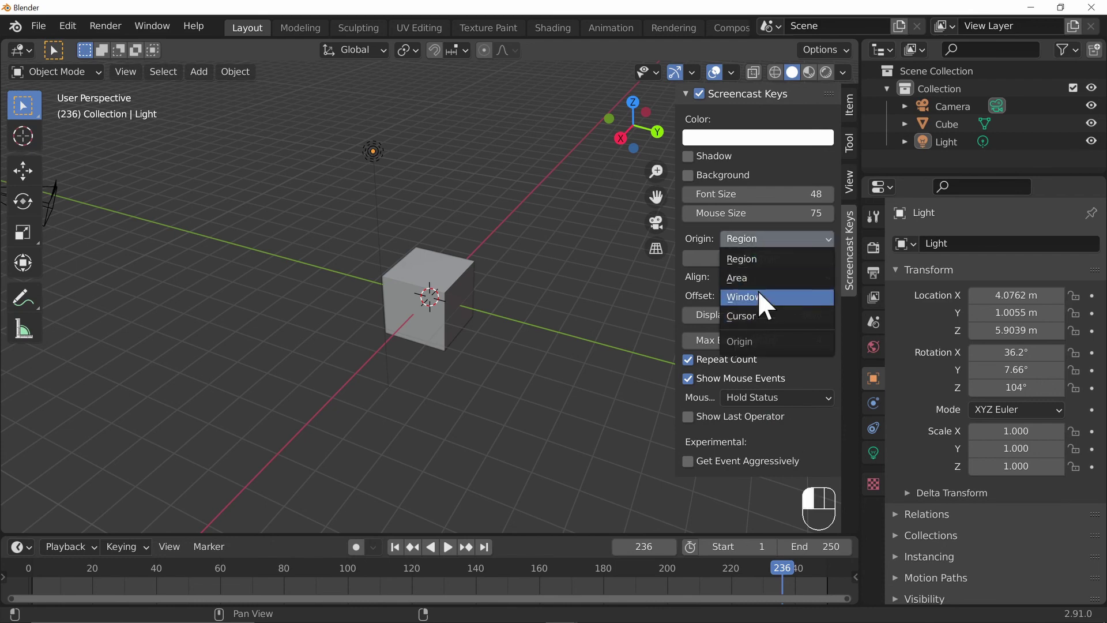
click(752, 276)
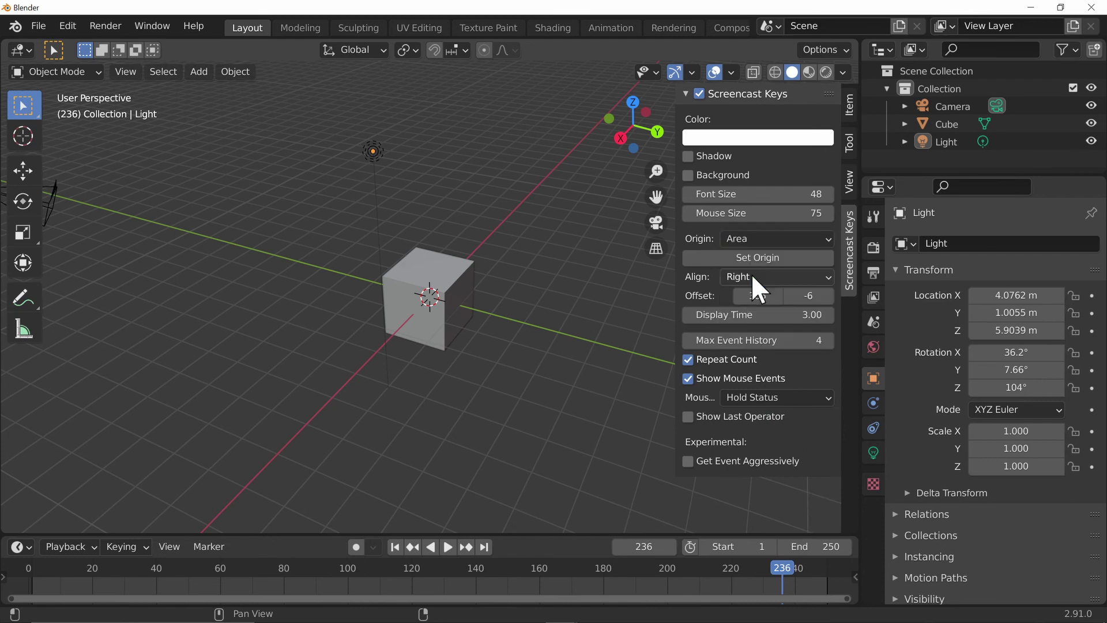
click(781, 258)
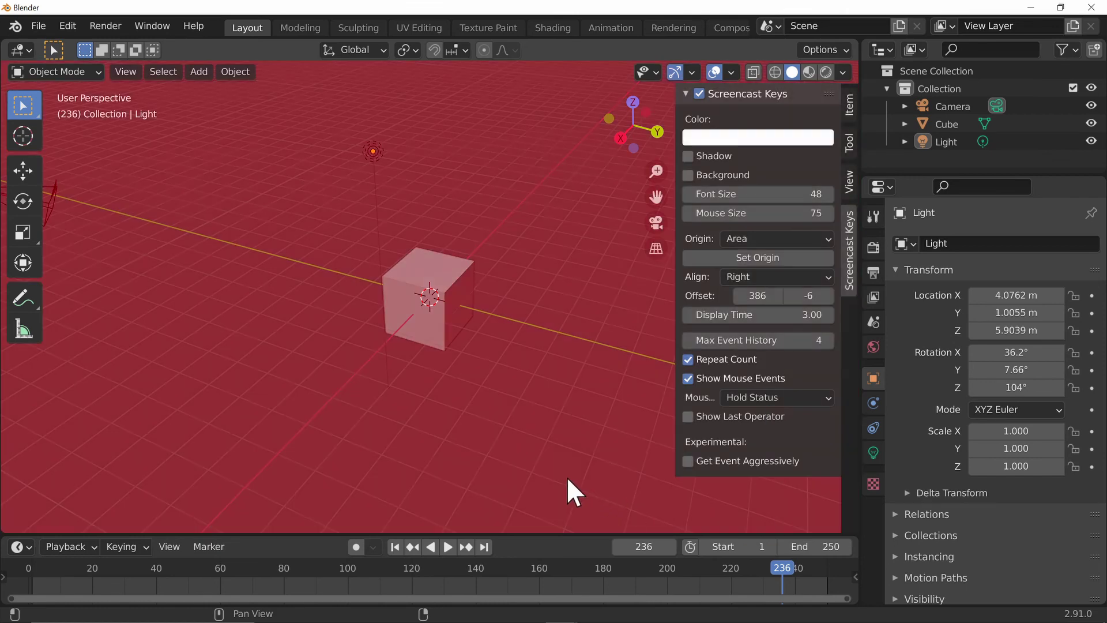
click(566, 476)
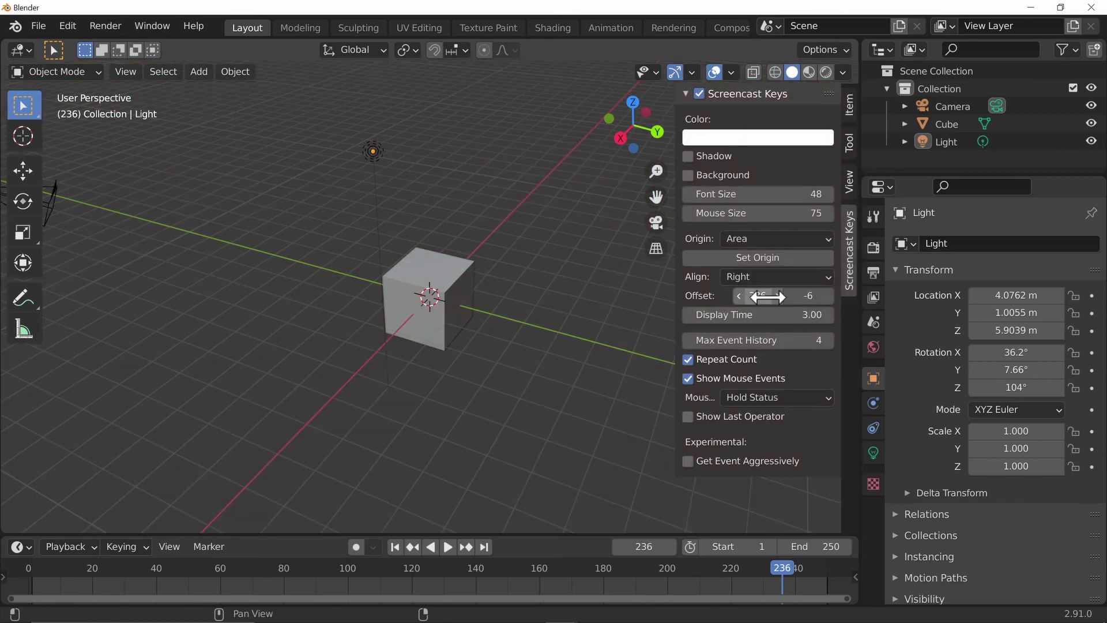
drag(758, 295, 845, 278)
Test the new key display with playback, hidden sidebar, and S and F presses
key(space)
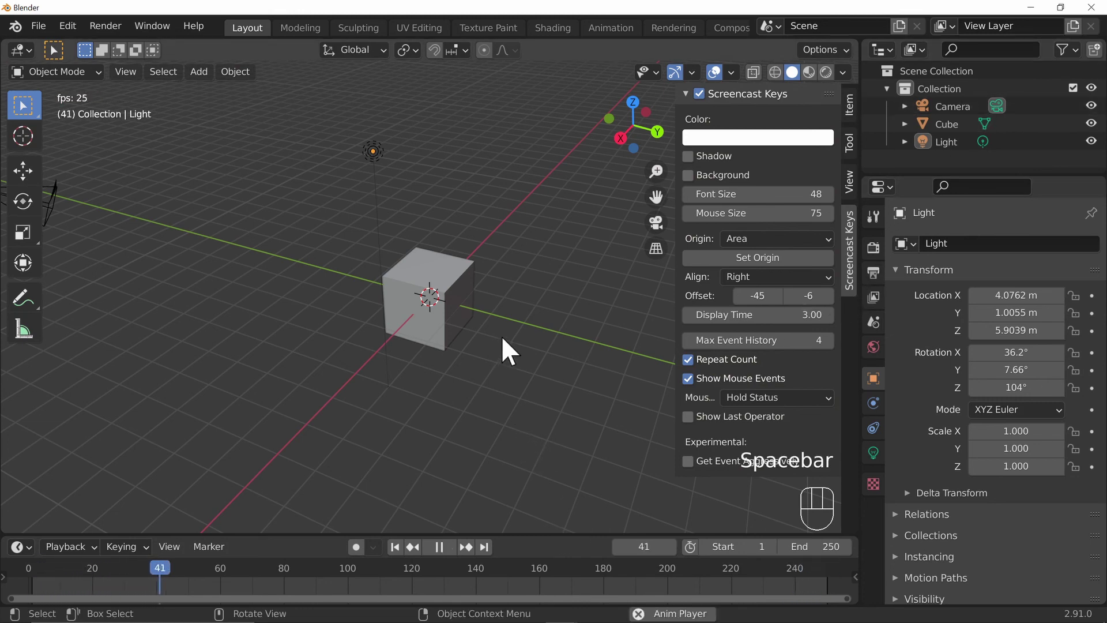
key(n)
key(space)
key(s)
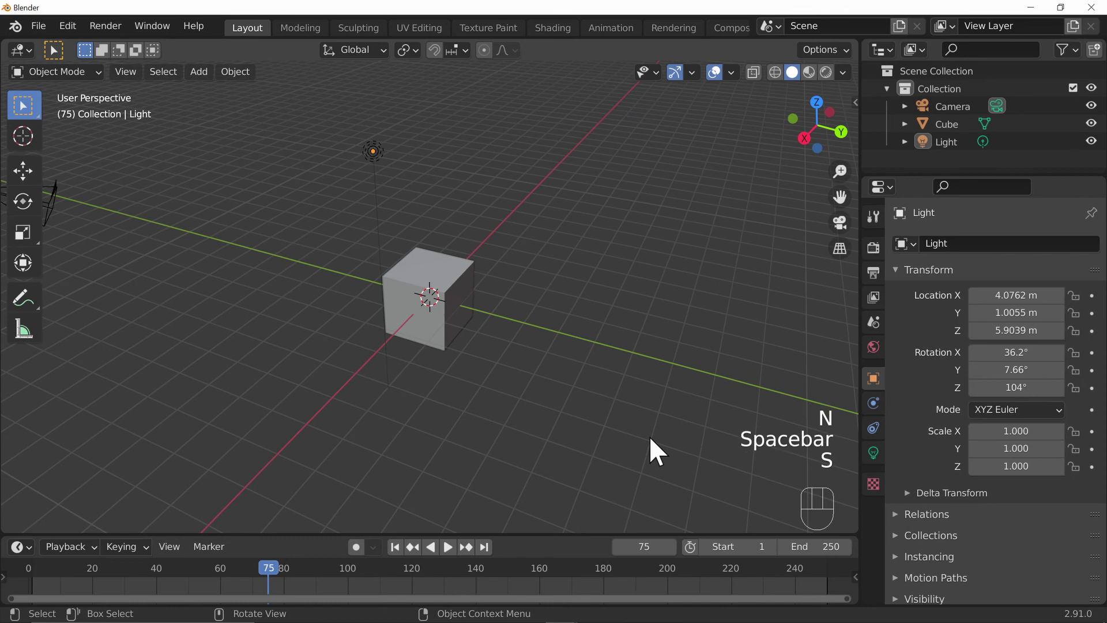
key(f)
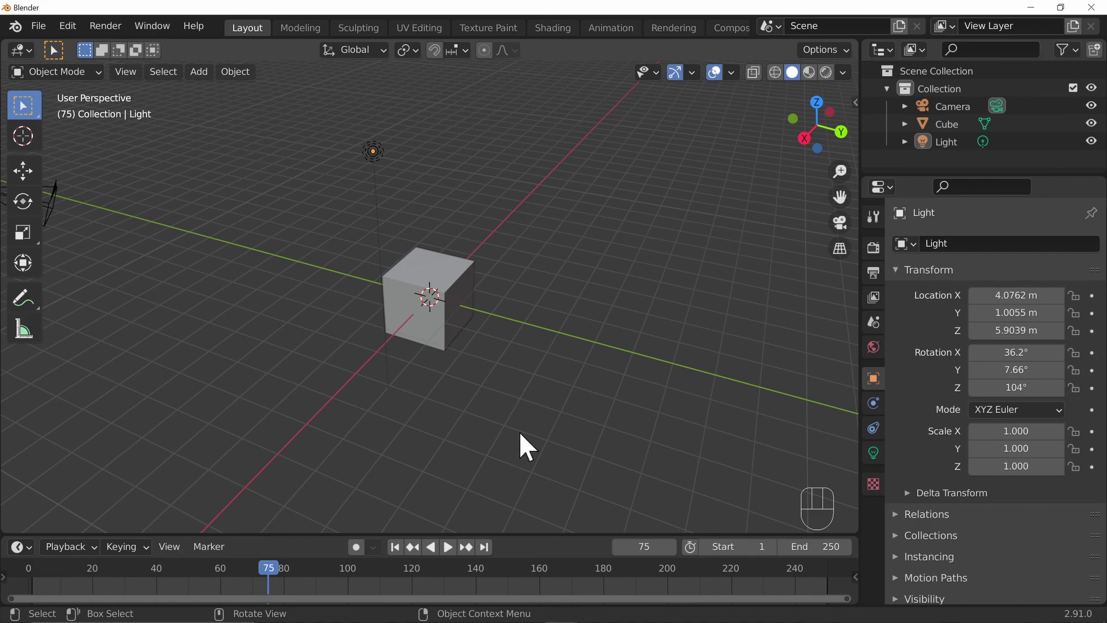
middle_drag(285, 386, 529, 372)
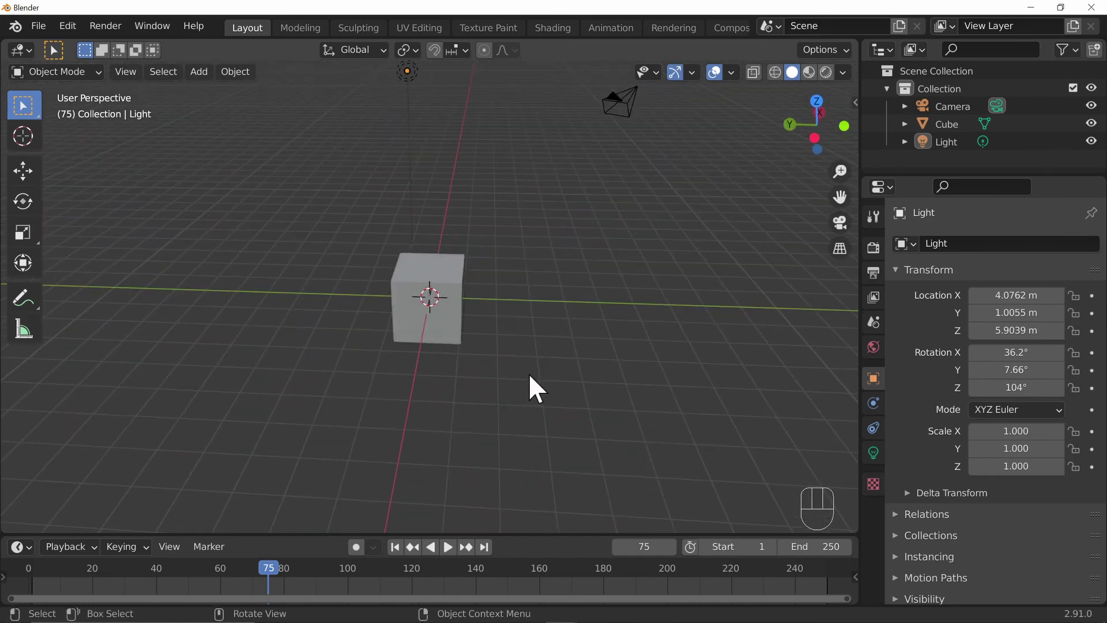
click(40, 23)
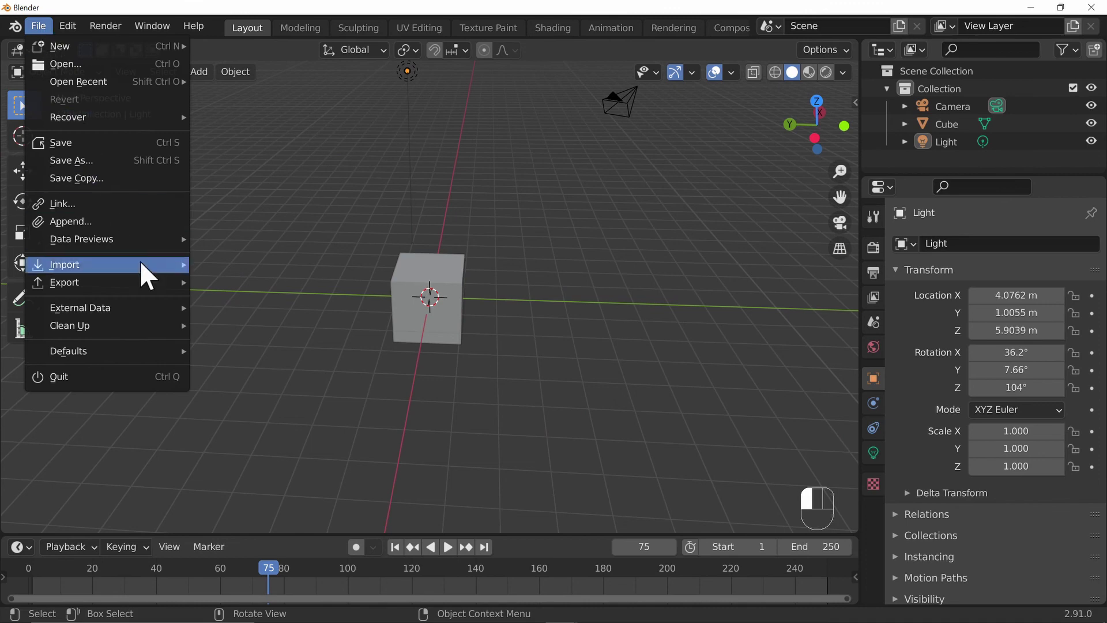
mouse_move(134, 358)
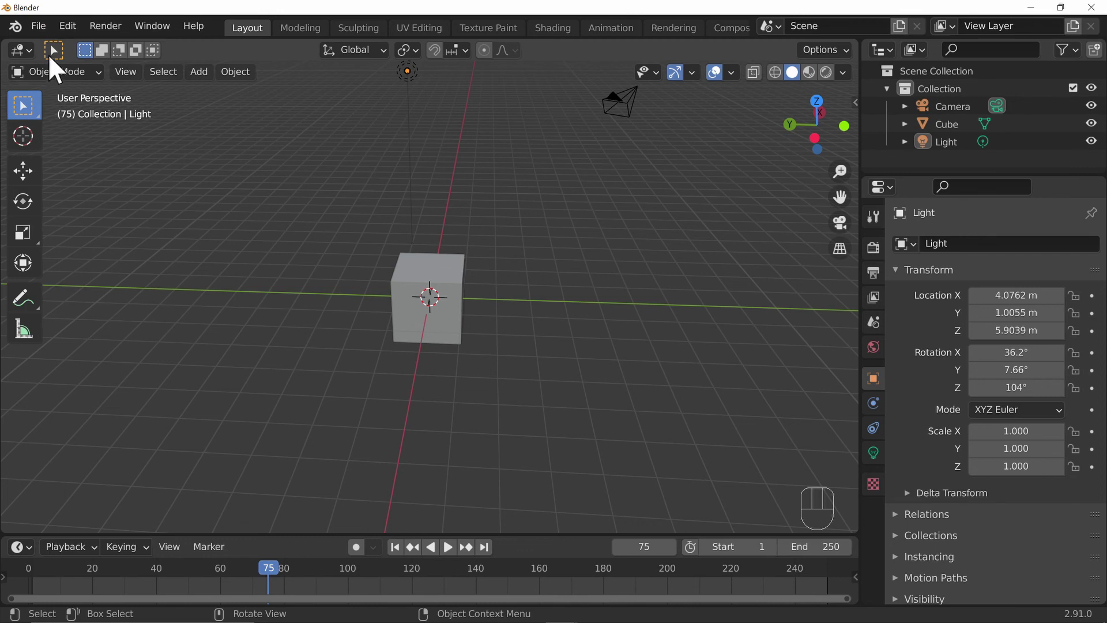
Dismiss the File menu without loading factory settings and orbit the view around the cube
click(37, 26)
mouse_move(81, 352)
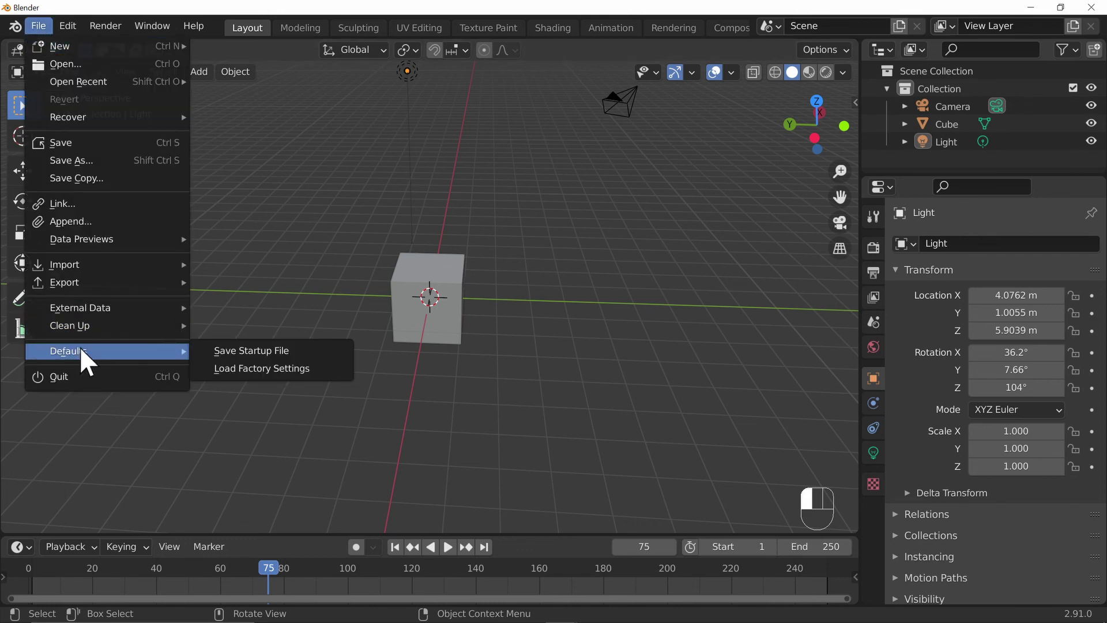
click(274, 381)
middle_drag(566, 366, 373, 387)
Save the current setup as the default startup file and confirm
click(39, 29)
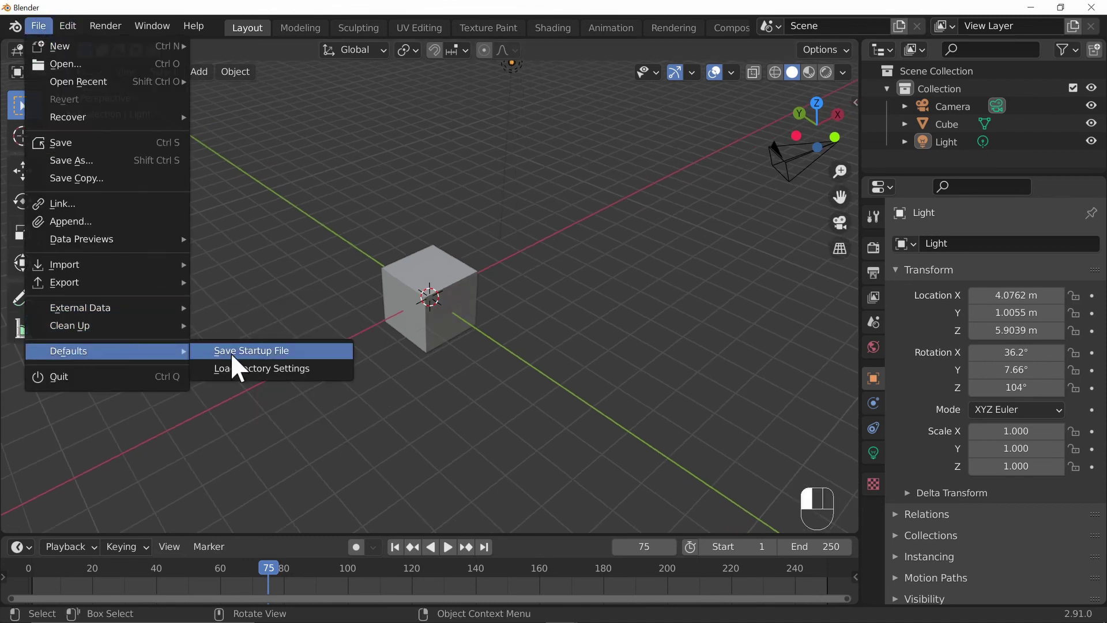
click(266, 344)
click(261, 344)
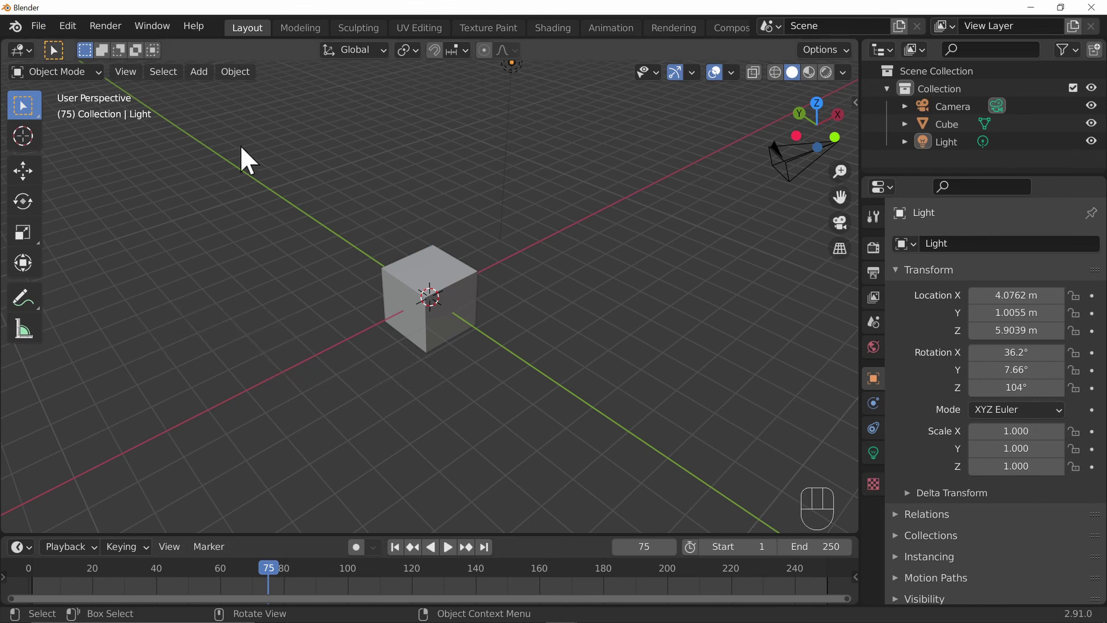
Create a new General file, discarding unsaved changes
click(49, 29)
mouse_move(64, 47)
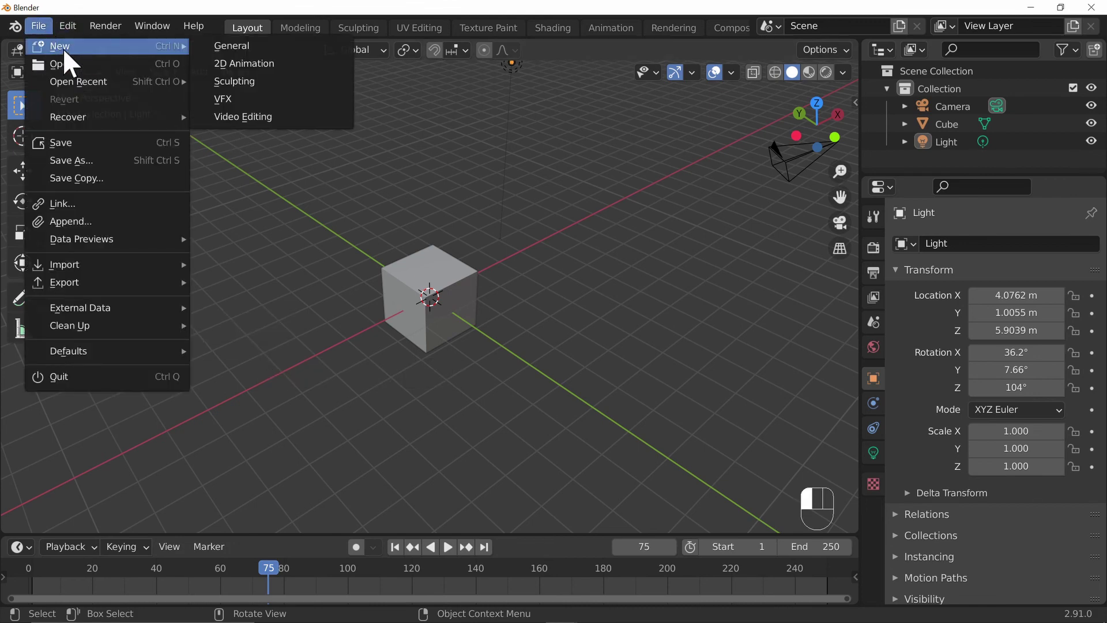
click(220, 51)
click(583, 346)
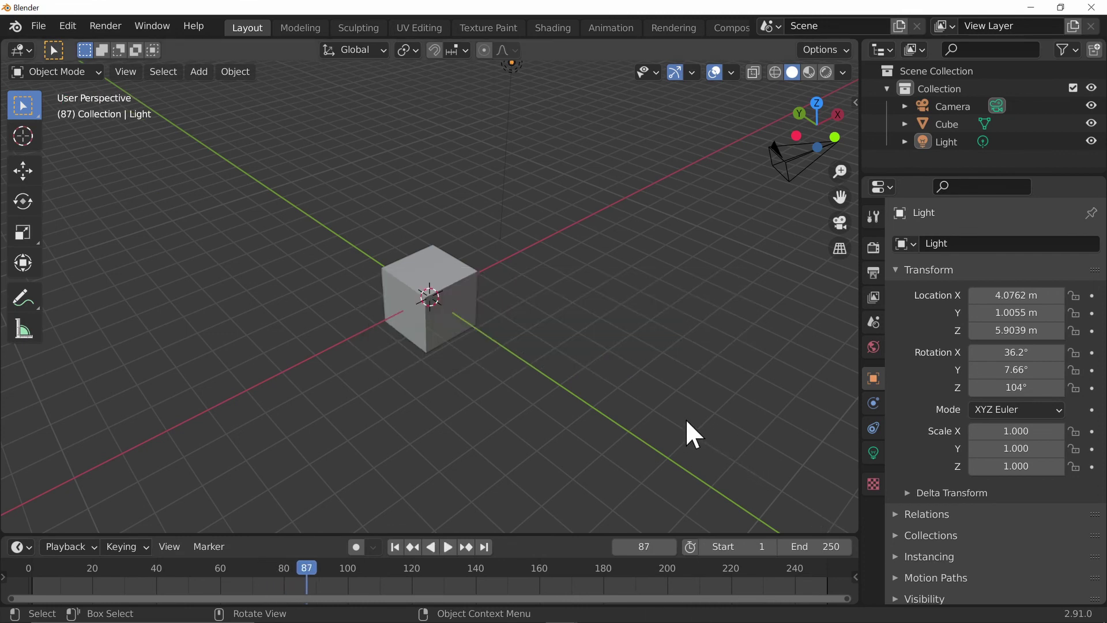
Check the Screencast Keys settings in the sidebar, view the Item tab, then hide the sidebar
key(n)
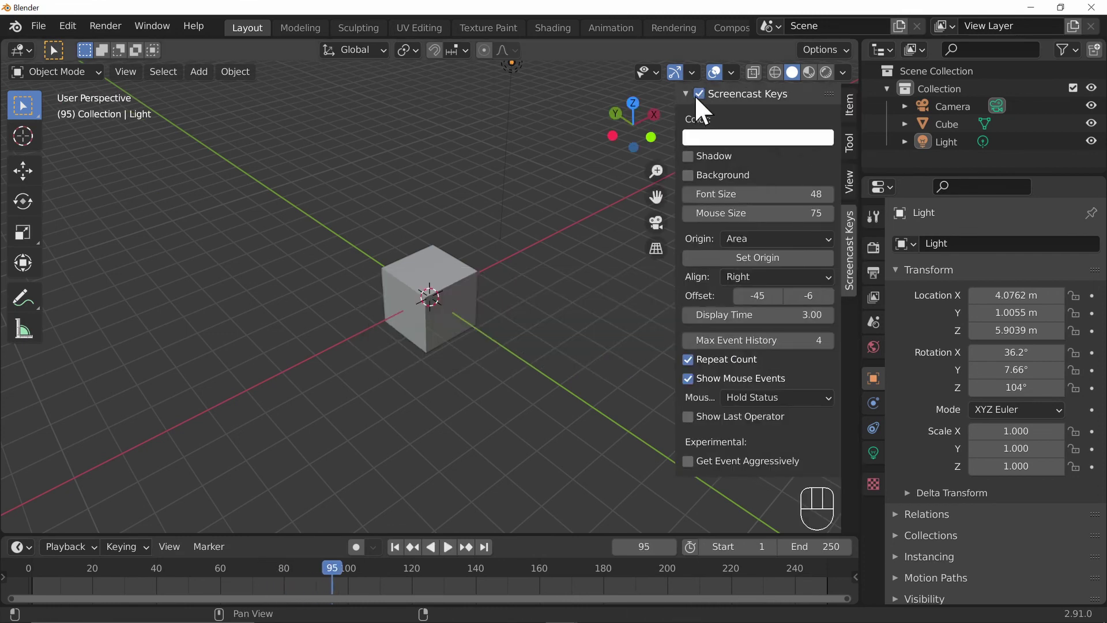
click(849, 106)
key(n)
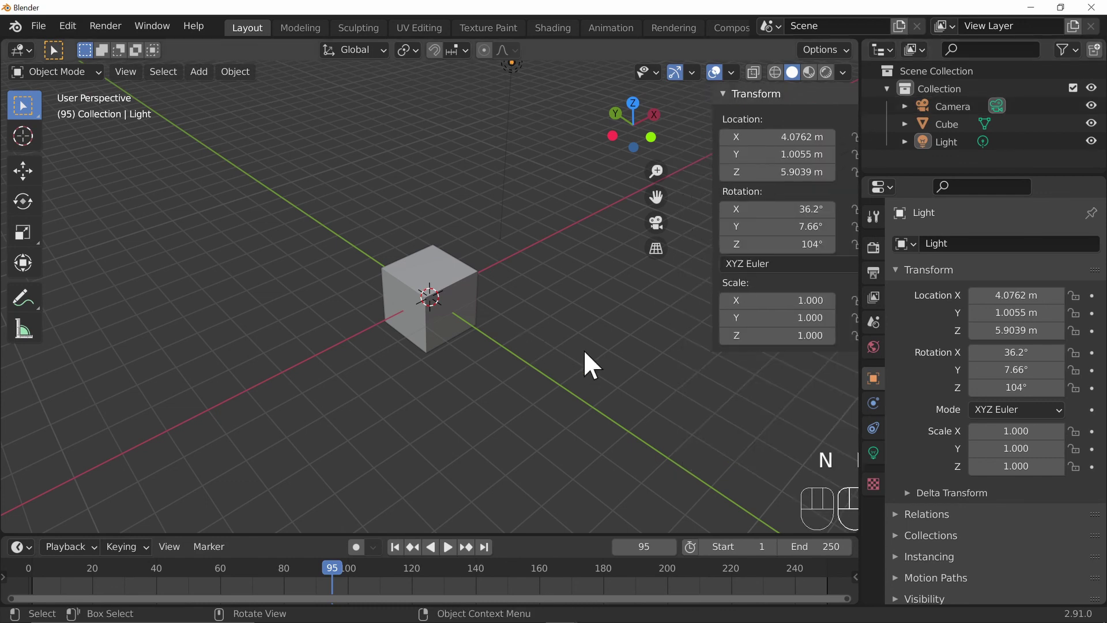